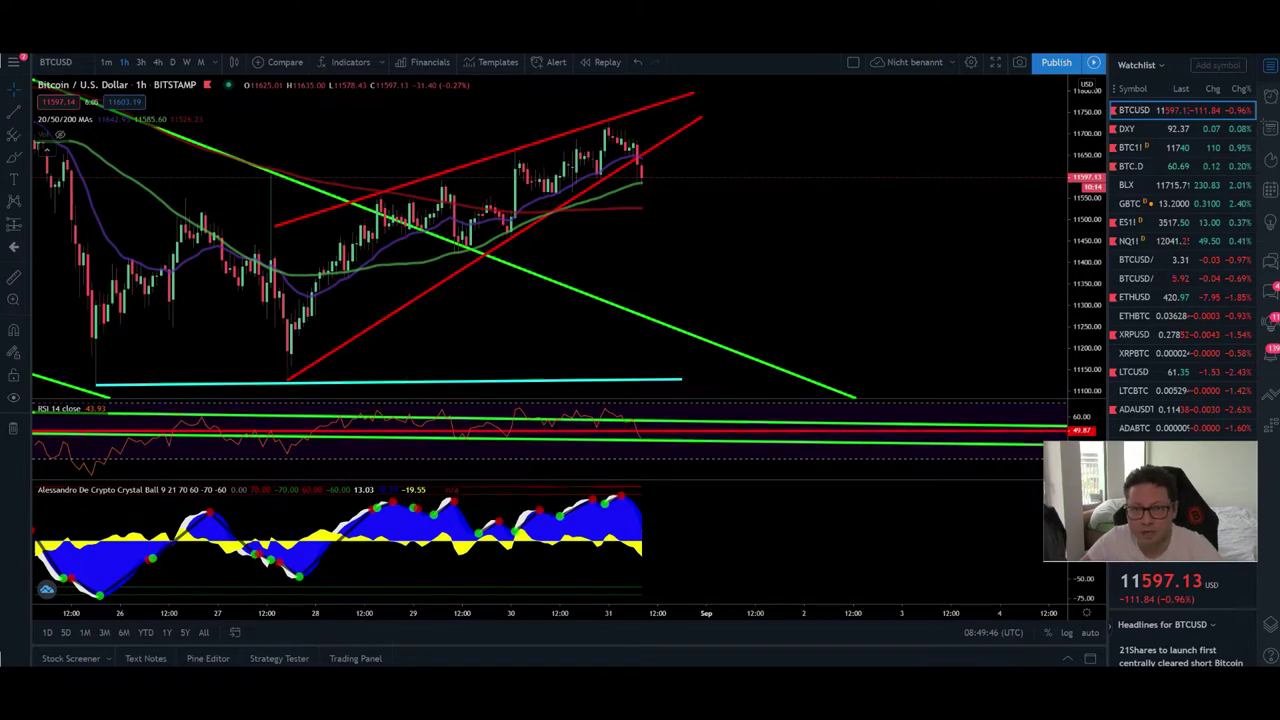
Step: Switch to the YouTube video page and highlight the full list of exchange sign-up bonuses in its description
{"action": "key", "text": "alt+Tab"}
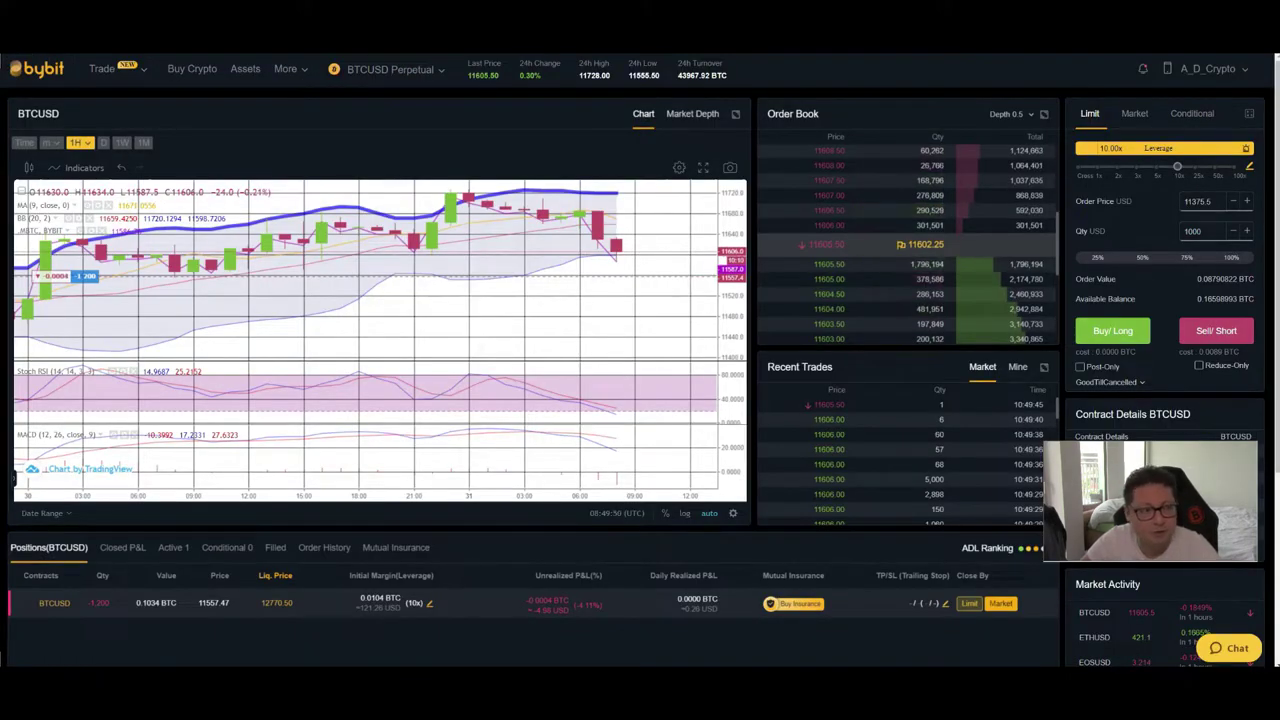
{"action": "key", "text": "alt+Tab"}
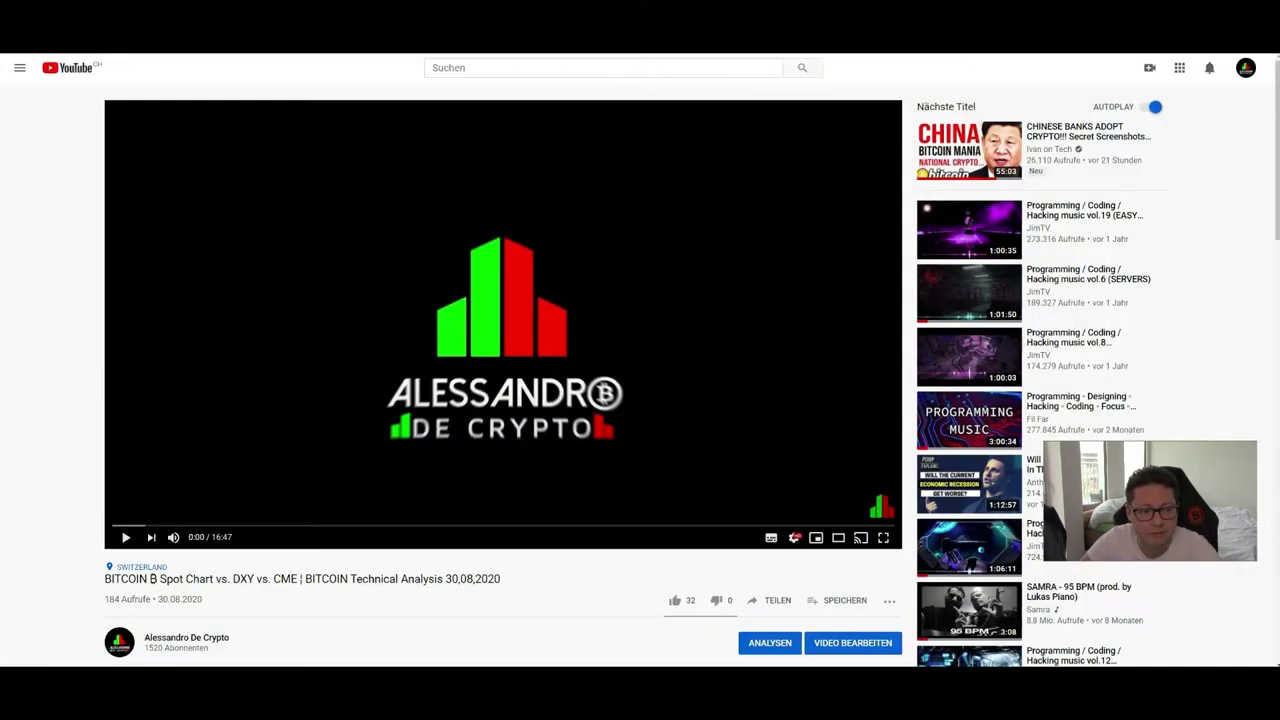
{"action": "scroll", "coordinate": [346, 271], "scroll_direction": "down", "scroll_amount": 4}
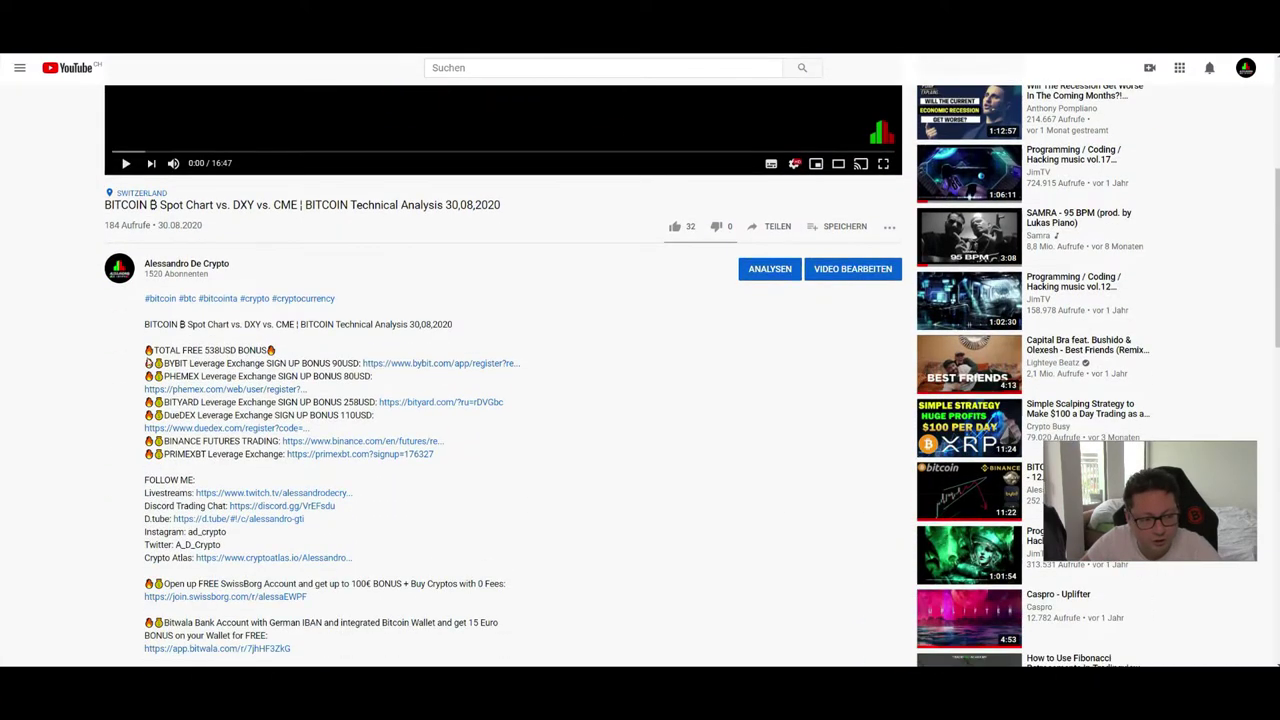
{"action": "left_click_drag", "start_coordinate": [147, 352], "coordinate": [466, 453]}
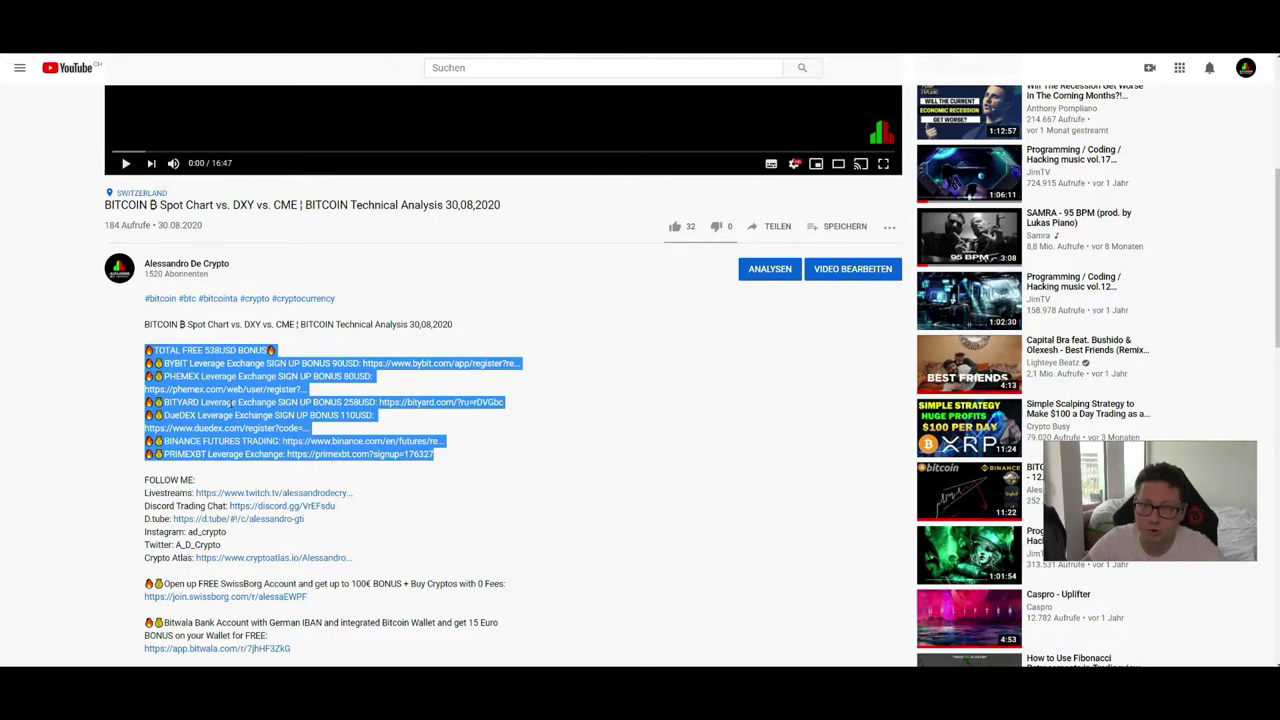
{"action": "left_click", "coordinate": [88, 353]}
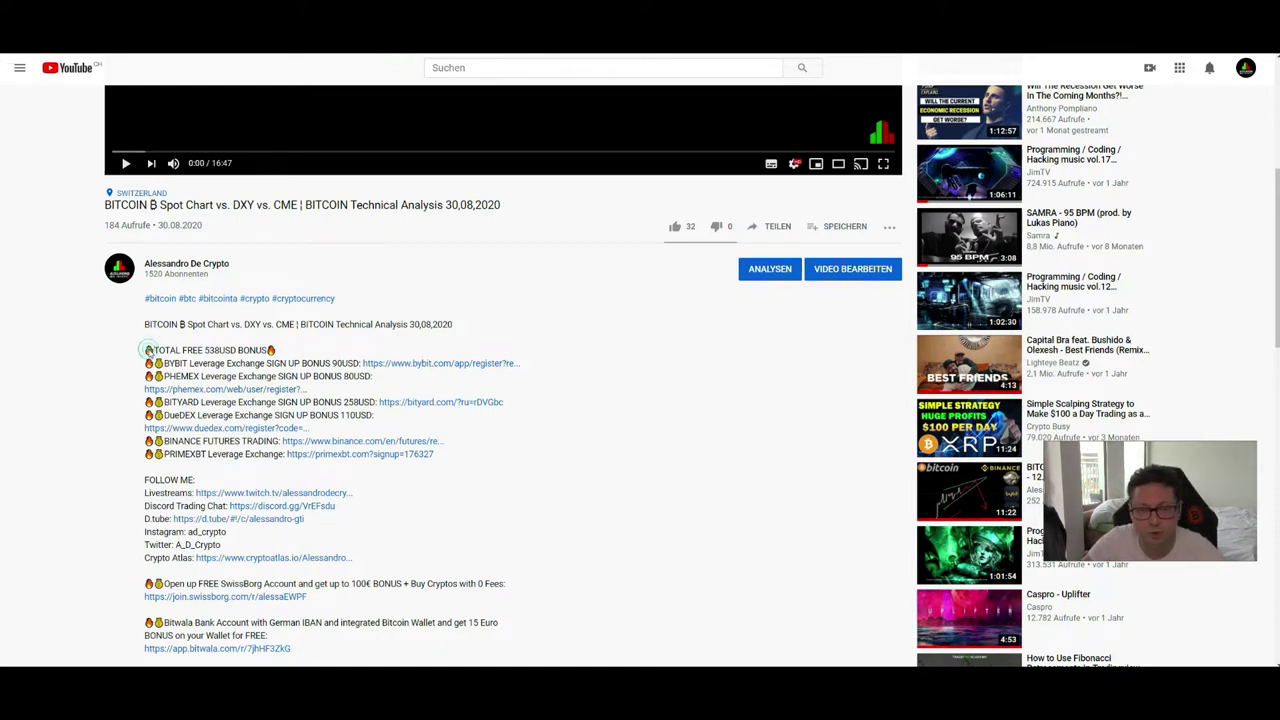
Step: Highlight the BYBIT and PHEMEX sign-up bonus entries in the video description
{"action": "left_click_drag", "start_coordinate": [157, 361], "coordinate": [237, 377]}
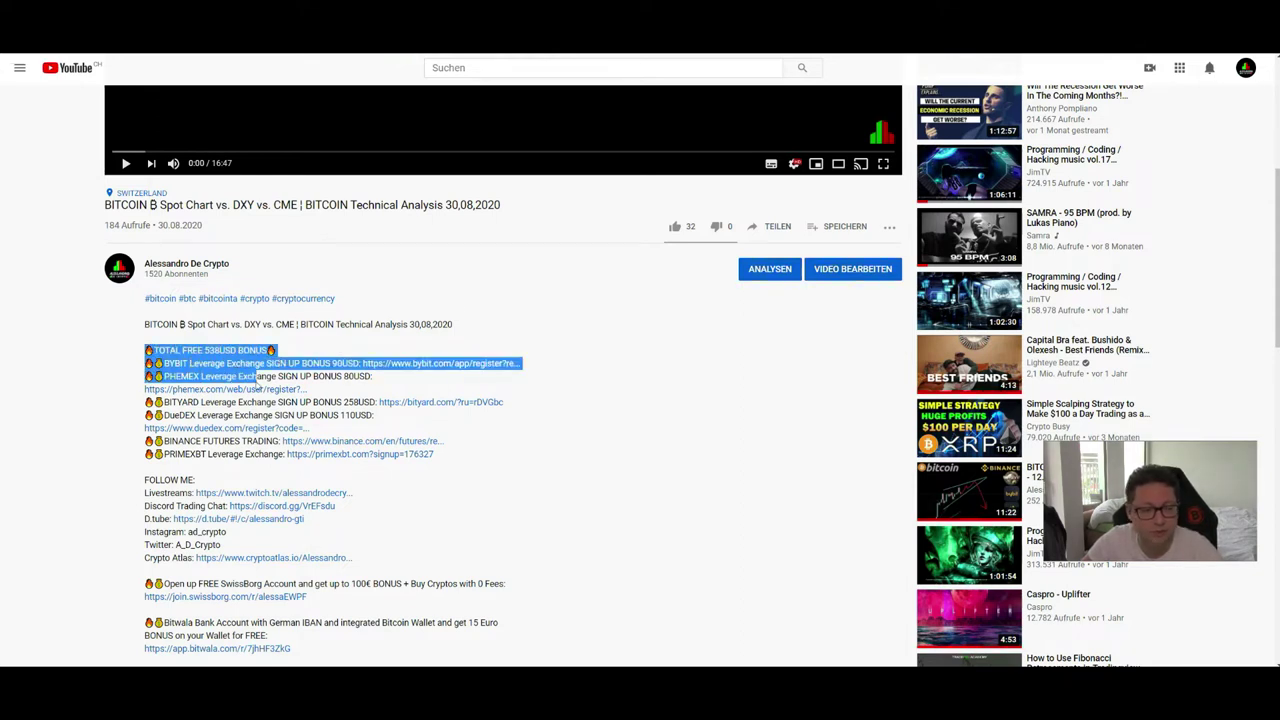
{"action": "left_click_drag", "start_coordinate": [257, 377], "coordinate": [148, 351]}
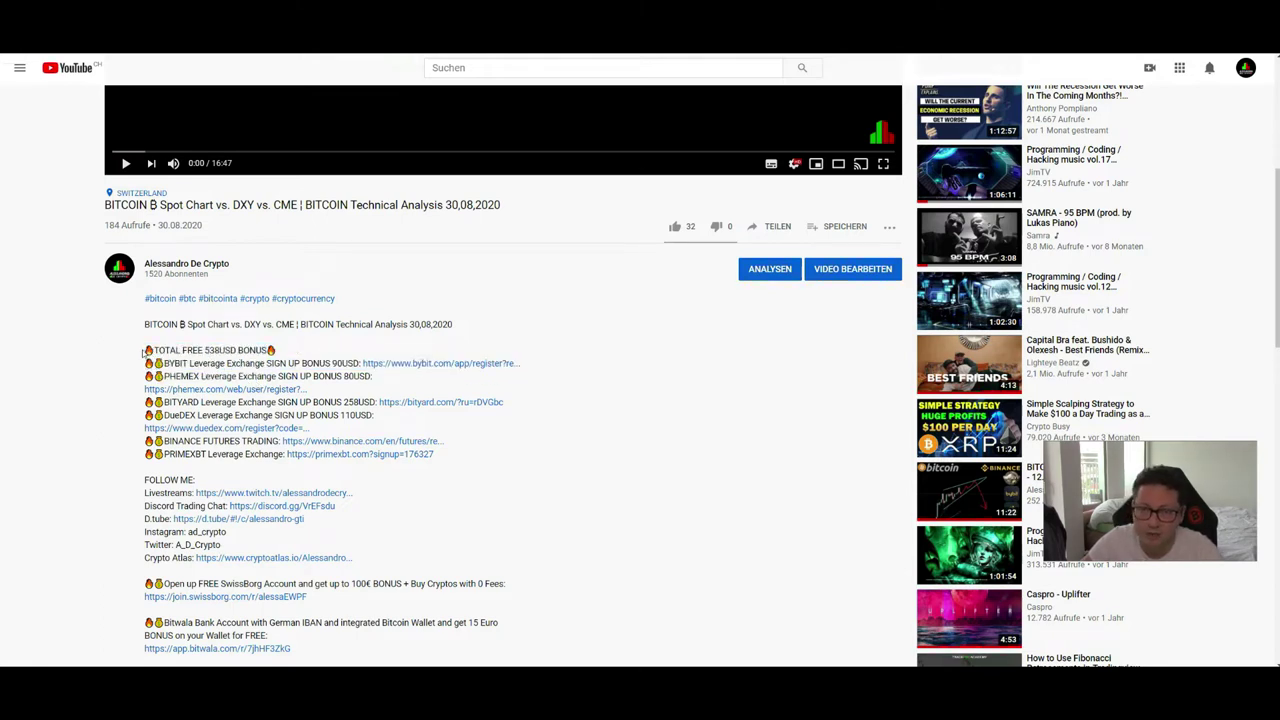
{"action": "double_click", "coordinate": [167, 376]}
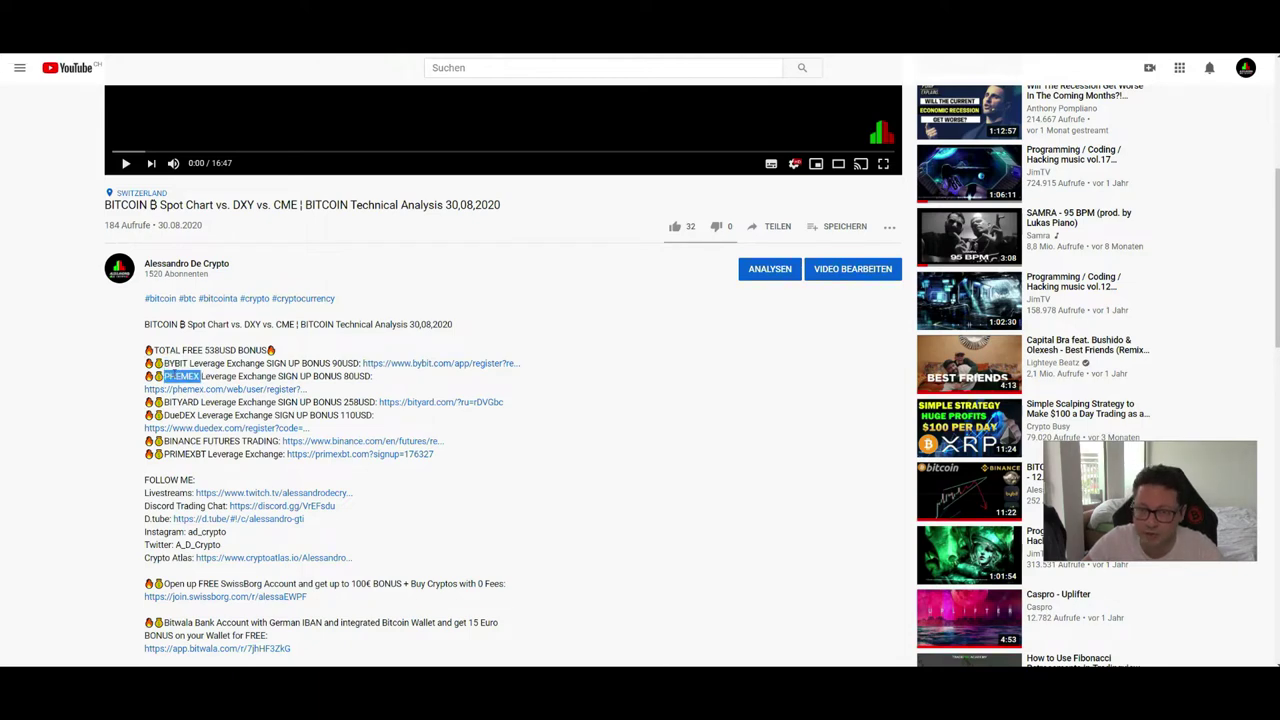
{"action": "scroll", "coordinate": [161, 124], "scroll_direction": "up", "scroll_amount": 4}
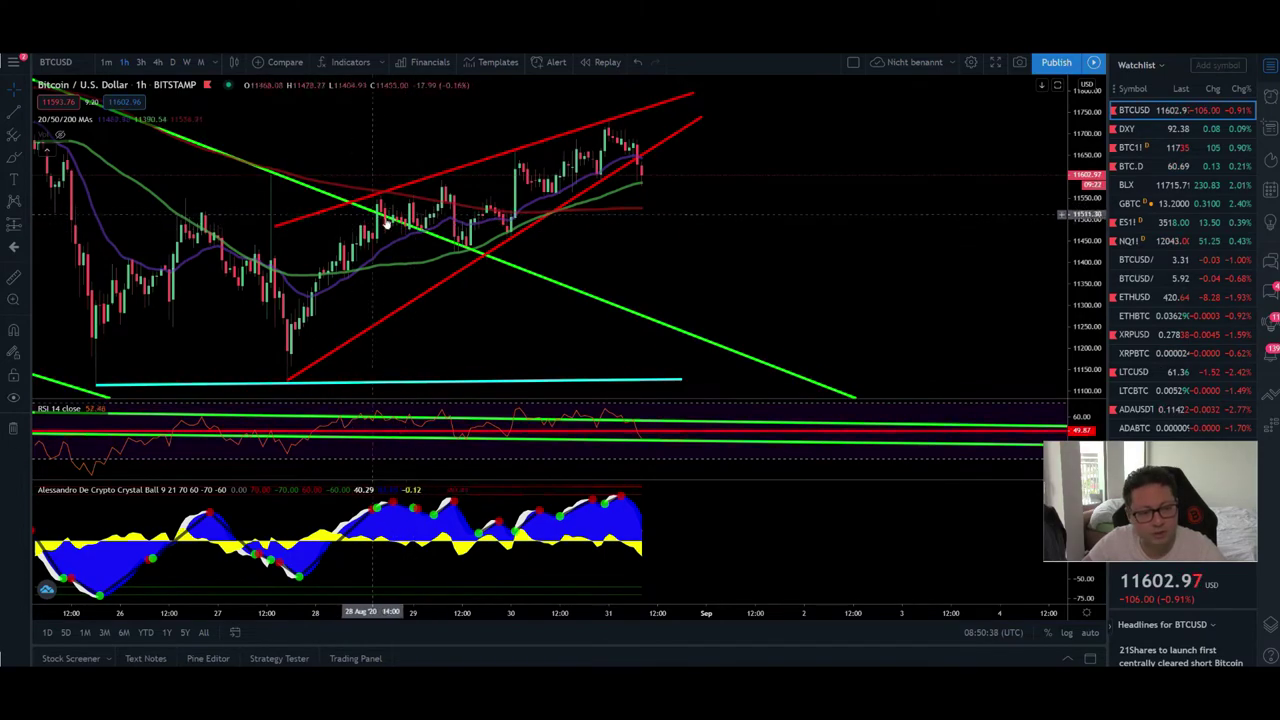
Step: Survey the hourly BTCUSD chart's price history back to mid-August and its recent rising wedge
{"action": "scroll", "coordinate": [433, 245], "scroll_direction": "down", "scroll_amount": 3}
{"action": "scroll", "coordinate": [433, 245], "scroll_direction": "down", "scroll_amount": 2}
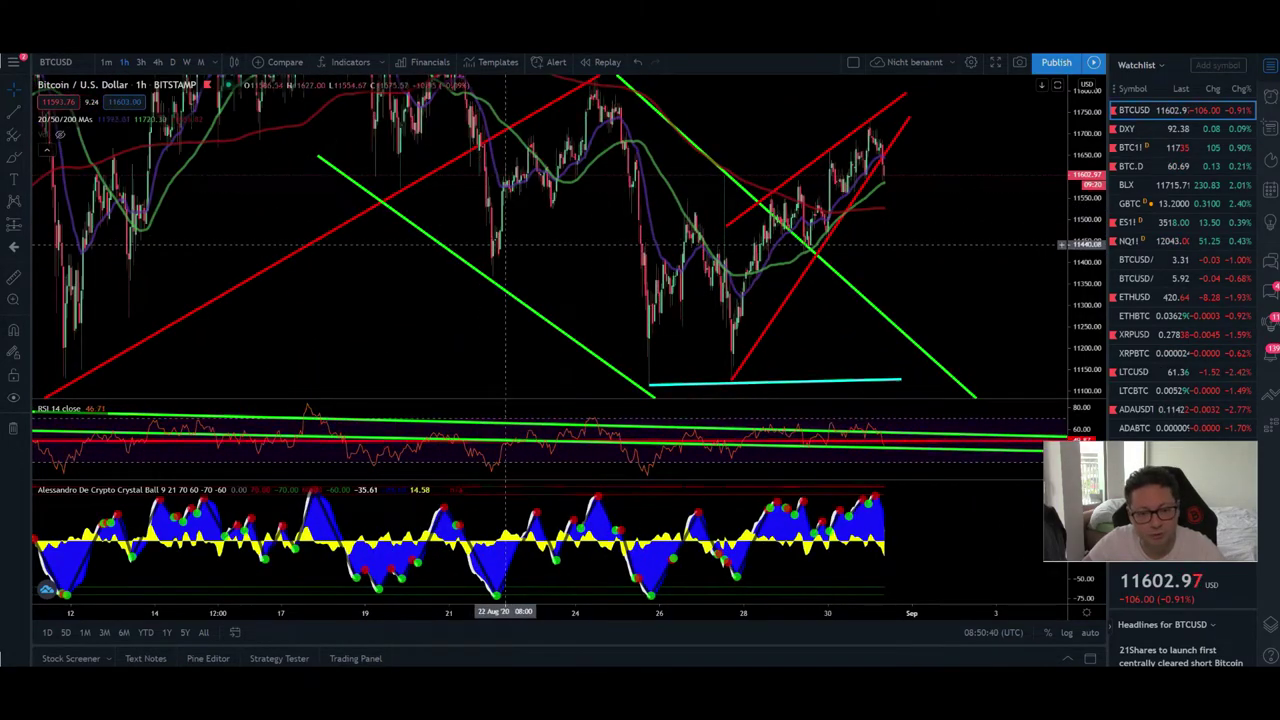
{"action": "scroll", "coordinate": [460, 243], "scroll_direction": "up", "scroll_amount": 4}
{"action": "scroll", "coordinate": [460, 243], "scroll_direction": "up", "scroll_amount": 2}
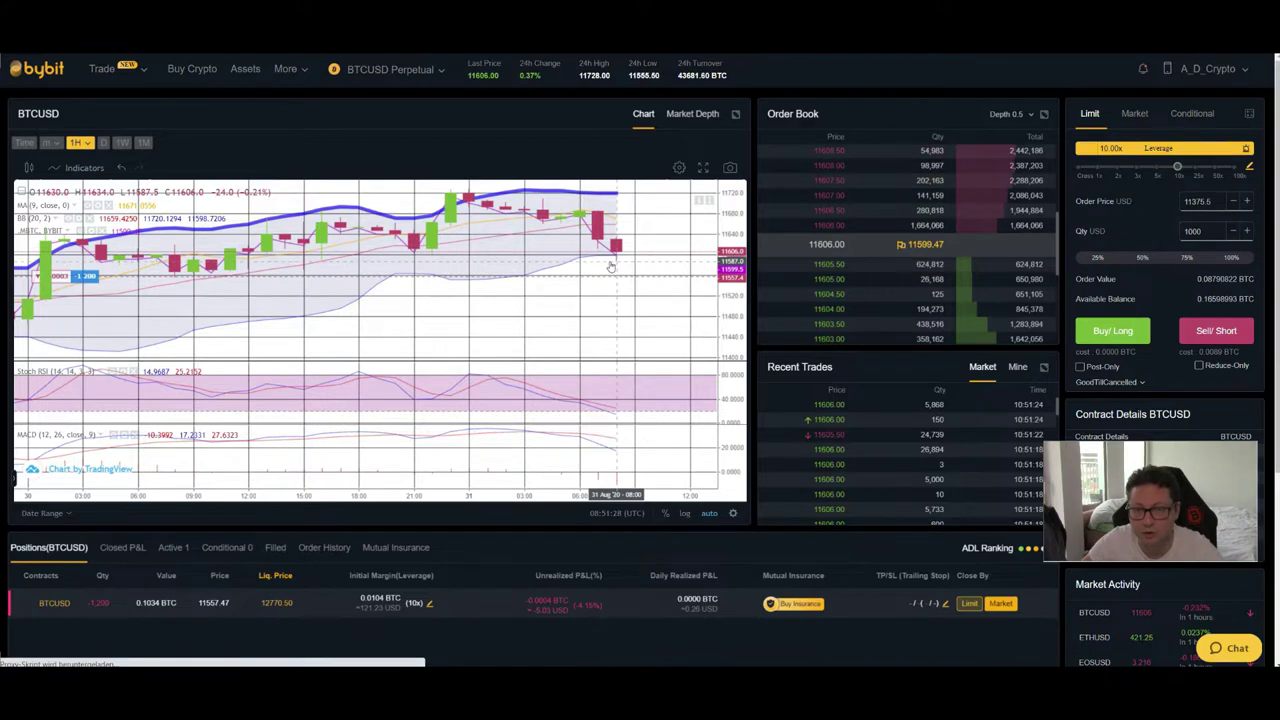
Step: Return from Bybit to TradingView and examine the hourly BTCUSD price against the descending green channel and red wedge
{"action": "key", "text": "ctrl+Tab"}
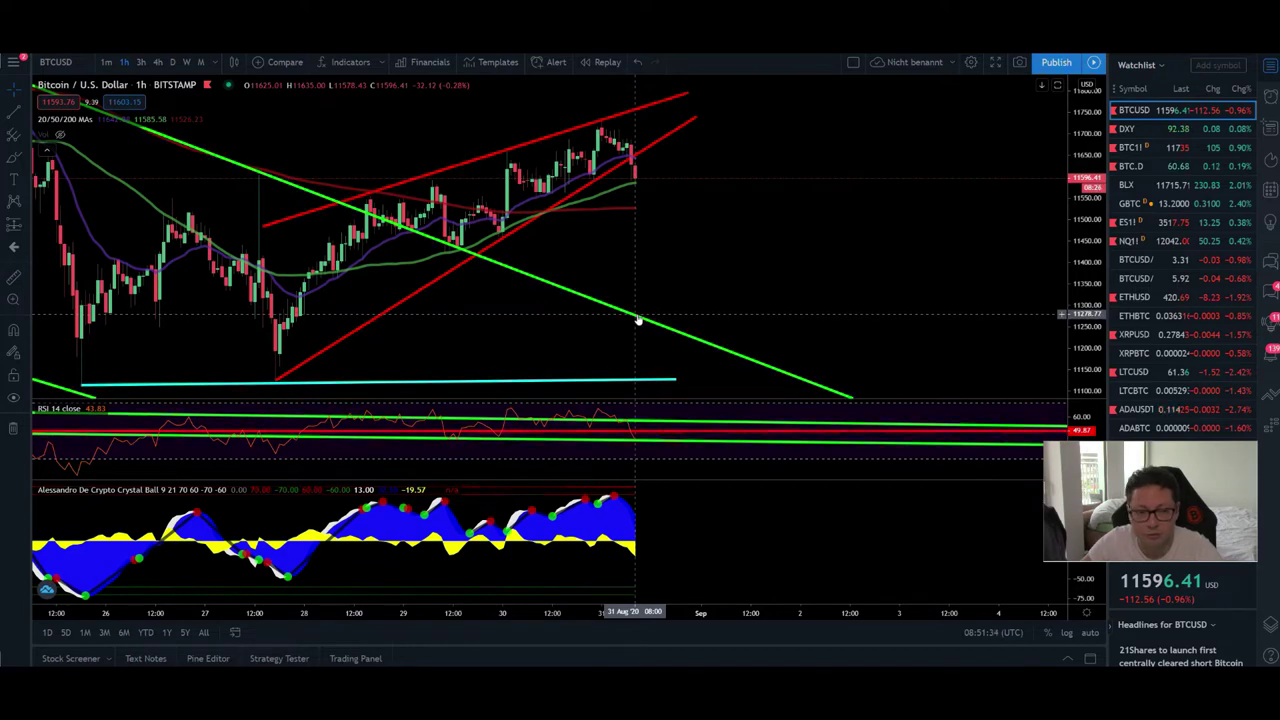
{"action": "scroll", "coordinate": [638, 320], "scroll_direction": "down", "scroll_amount": 5}
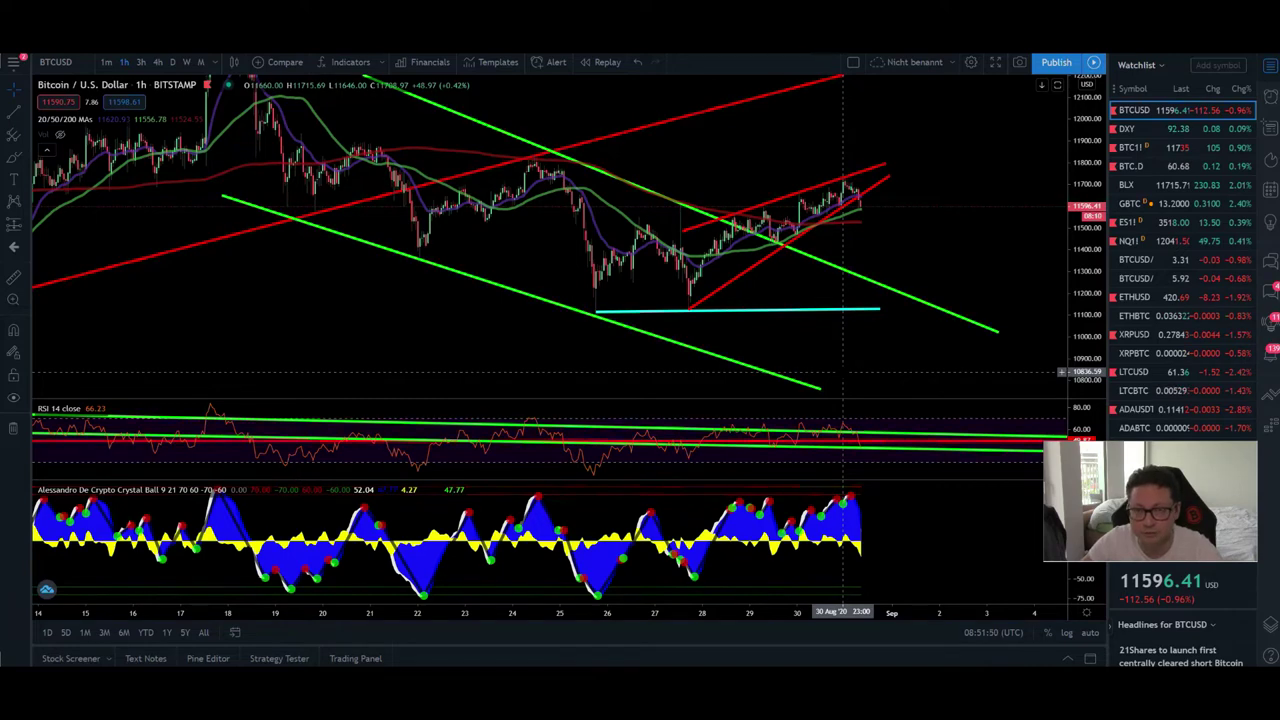
{"action": "scroll", "coordinate": [670, 273], "scroll_direction": "up", "scroll_amount": 5}
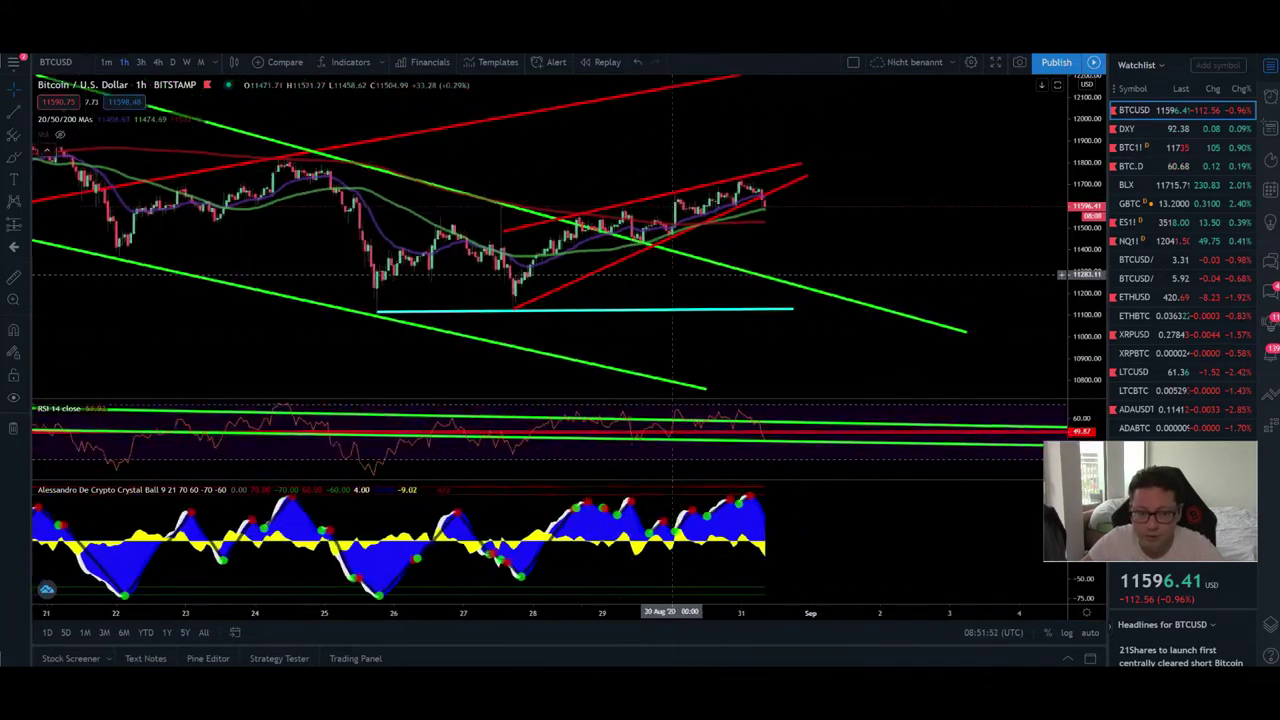
{"action": "left_click_drag", "start_coordinate": [1080, 302], "coordinate": [1075, 222]}
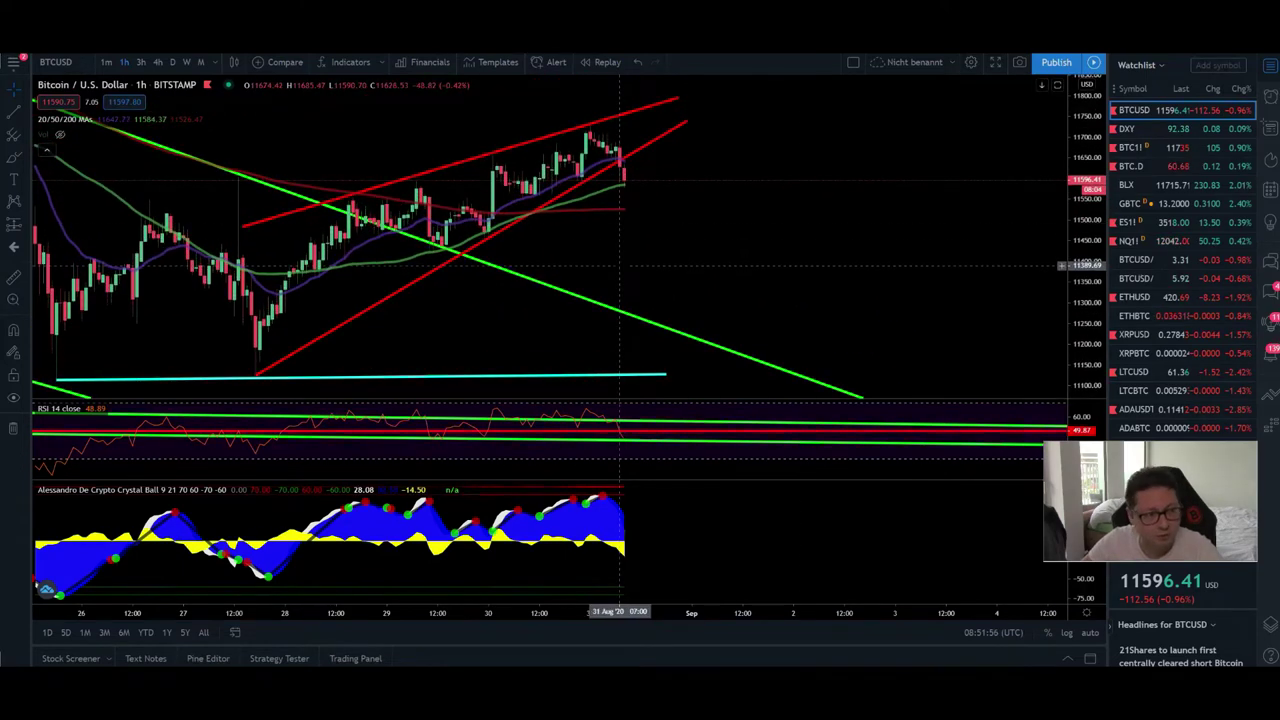
Step: Review the hourly charts of the U.S. Dollar Currency Index (DXY) and Bitcoin CME Futures (BTC1!)
{"action": "left_click", "coordinate": [1178, 130]}
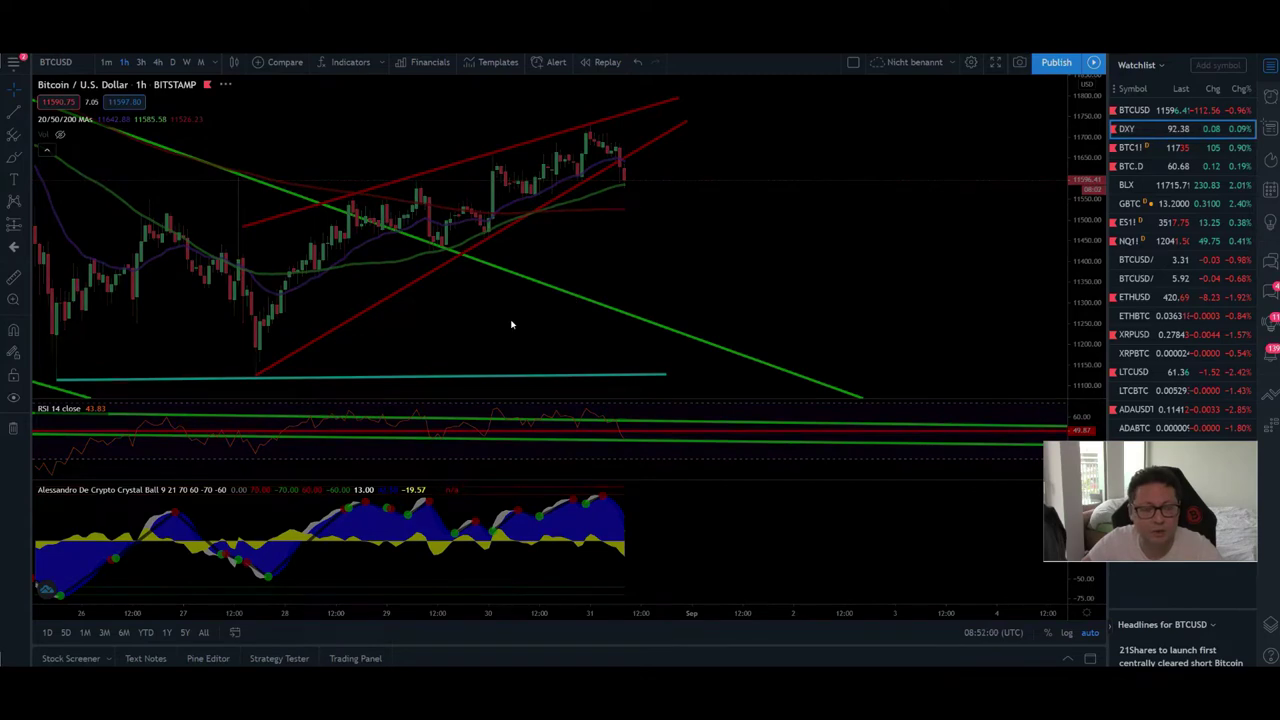
{"action": "scroll", "coordinate": [550, 330], "scroll_direction": "down", "scroll_amount": 2}
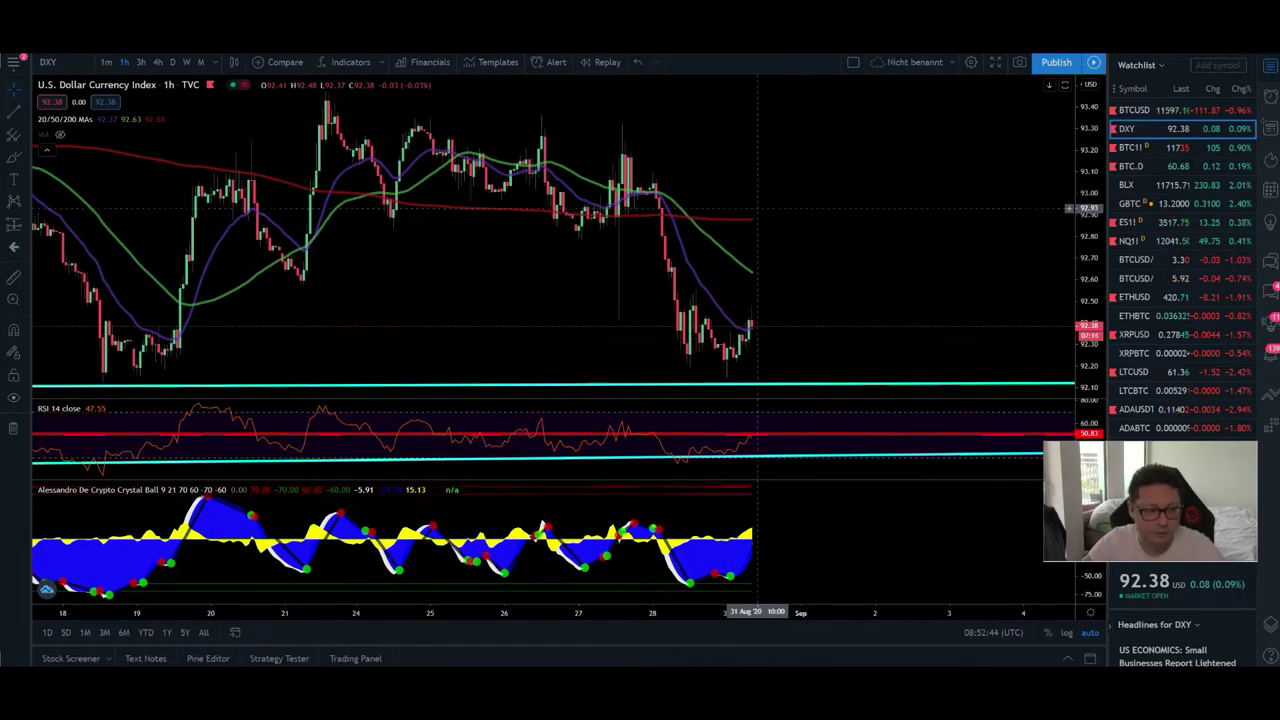
{"action": "left_click", "coordinate": [1168, 150]}
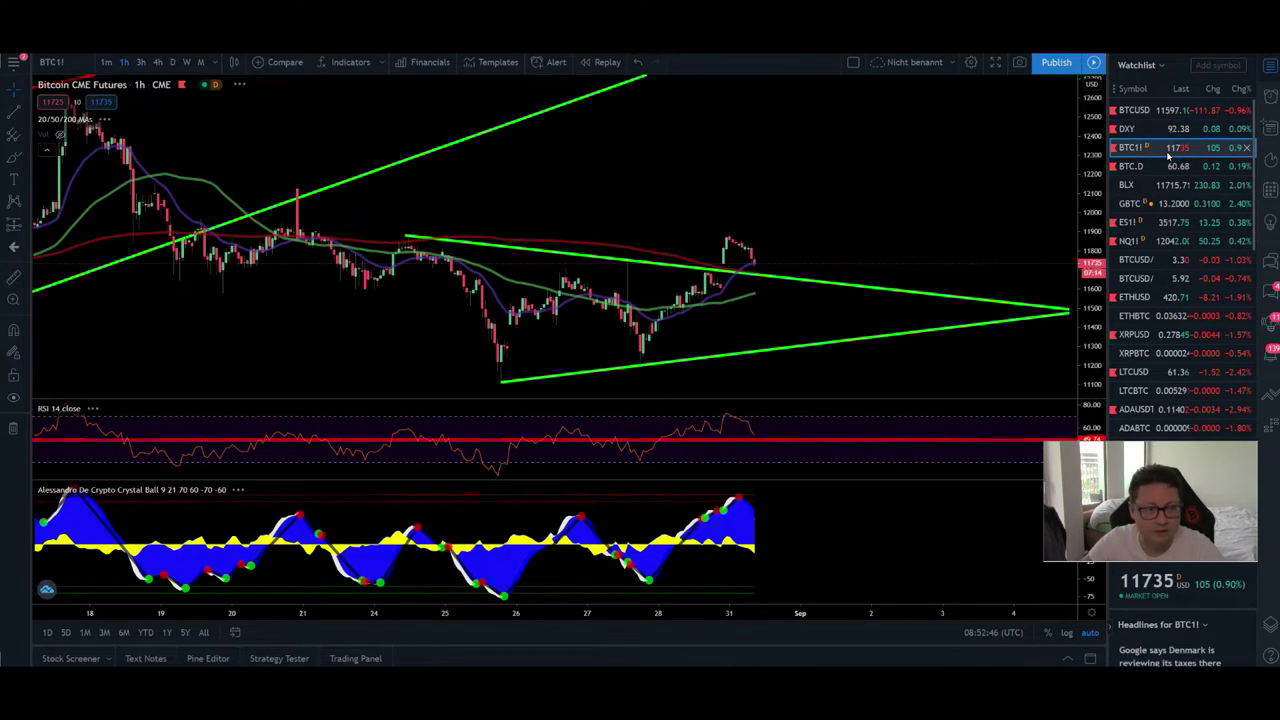
{"action": "scroll", "coordinate": [608, 272], "scroll_direction": "up", "scroll_amount": 4}
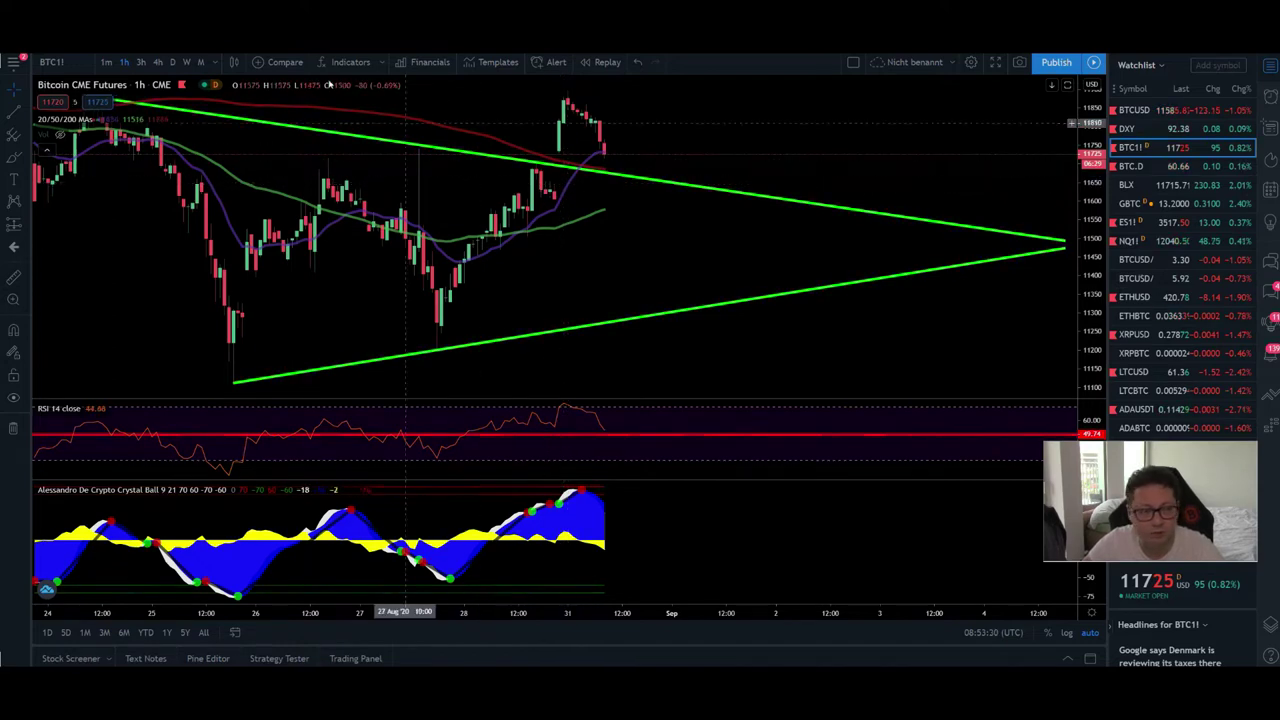
Step: Show BTCUSD on the 4-hour interval in TradingView, and set the BTCUSD chart on Bybit to 4H as well
{"action": "left_click", "coordinate": [1153, 112]}
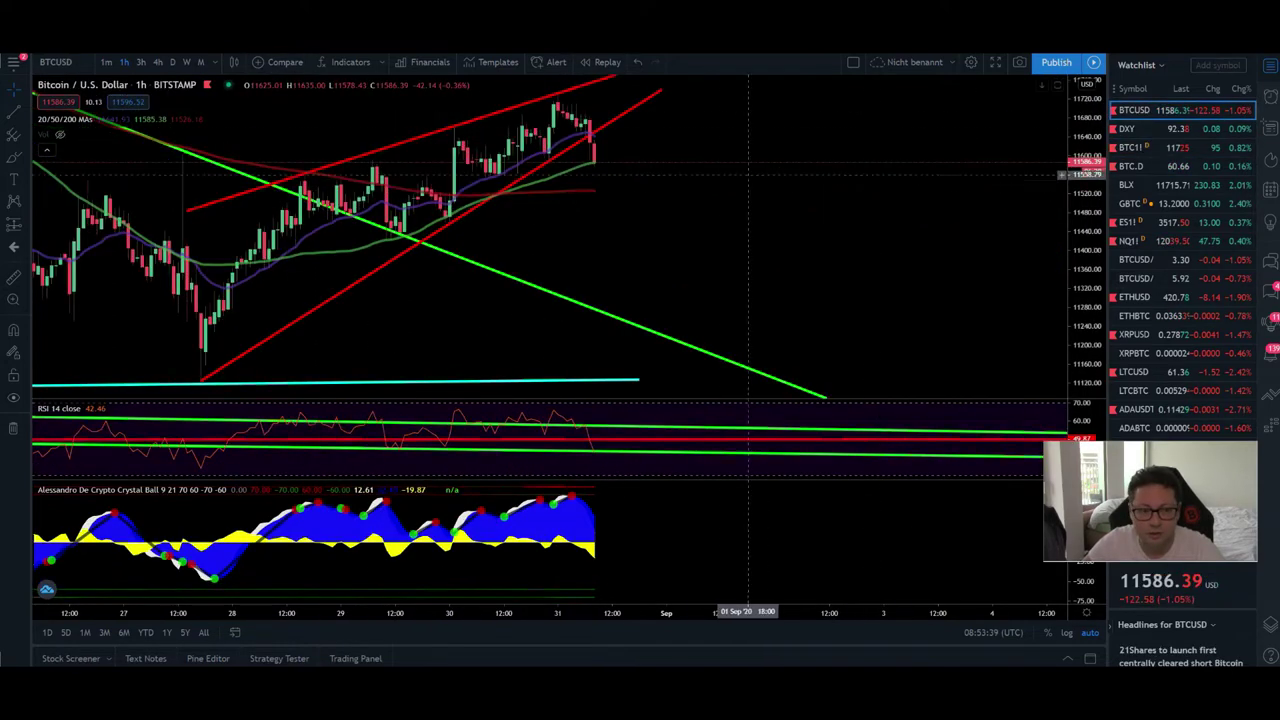
{"action": "left_click", "coordinate": [157, 62]}
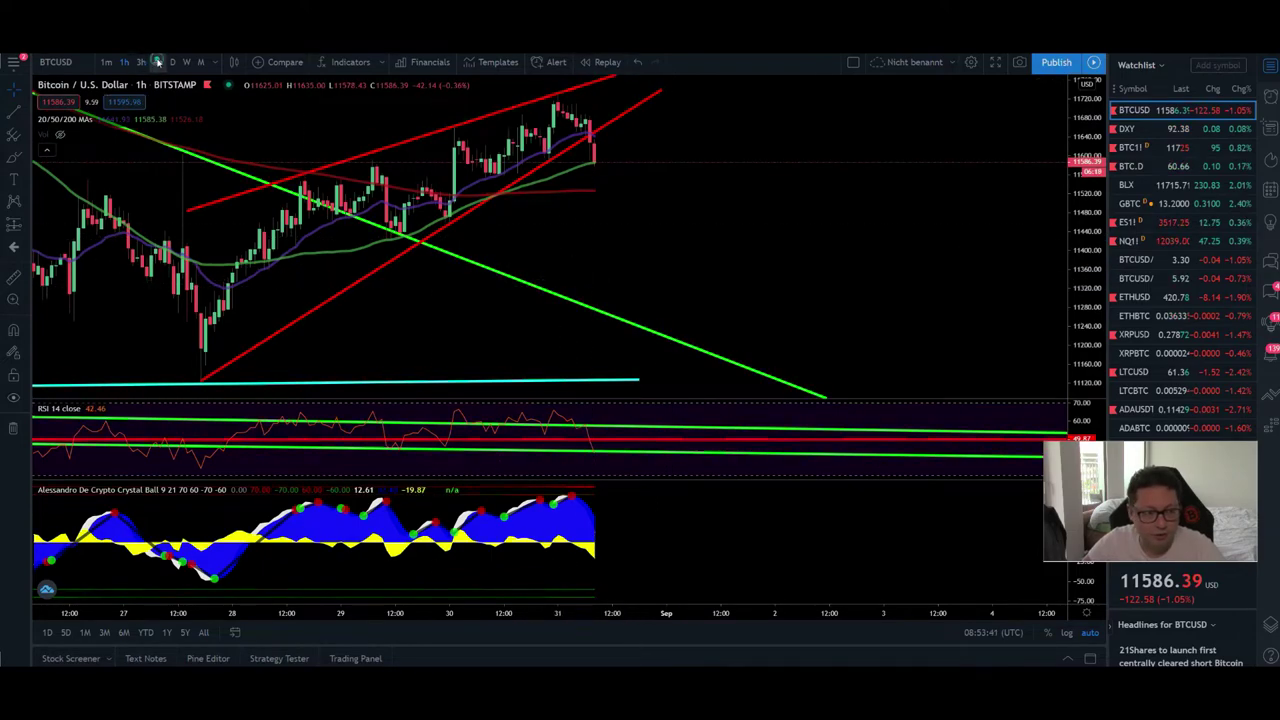
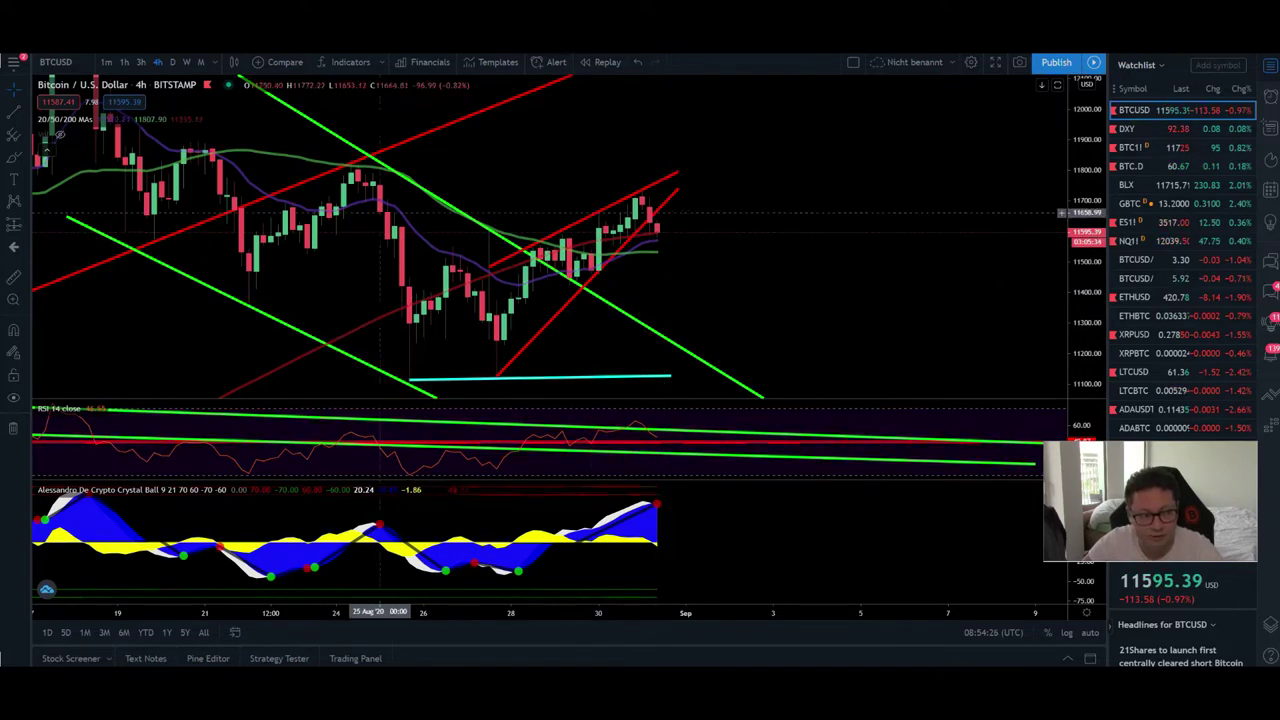
{"action": "key", "text": "alt+Tab"}
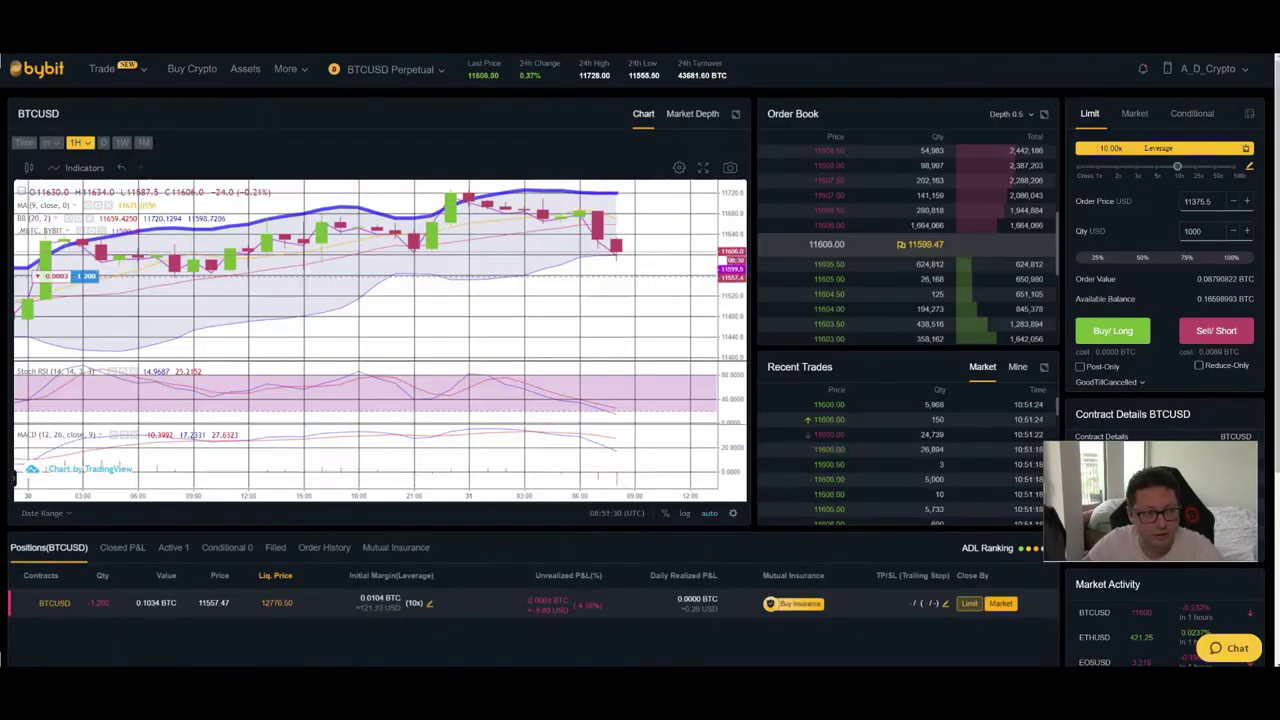
{"action": "left_click", "coordinate": [84, 143]}
{"action": "left_click", "coordinate": [74, 208]}
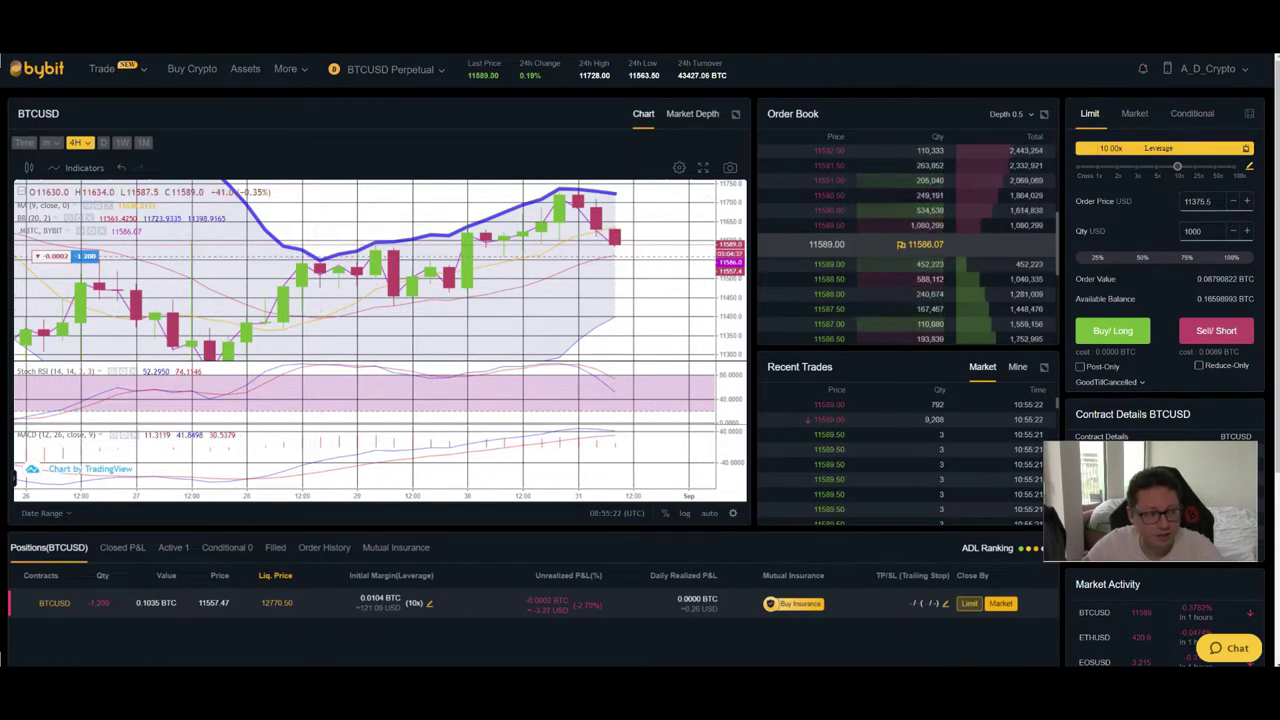
Step: Switch back to TradingView and review the 4-hour charts of DXY and Bitcoin CME Futures (BTC1!)
{"action": "key", "text": "ctrl+Tab"}
{"action": "key", "text": "Down"}
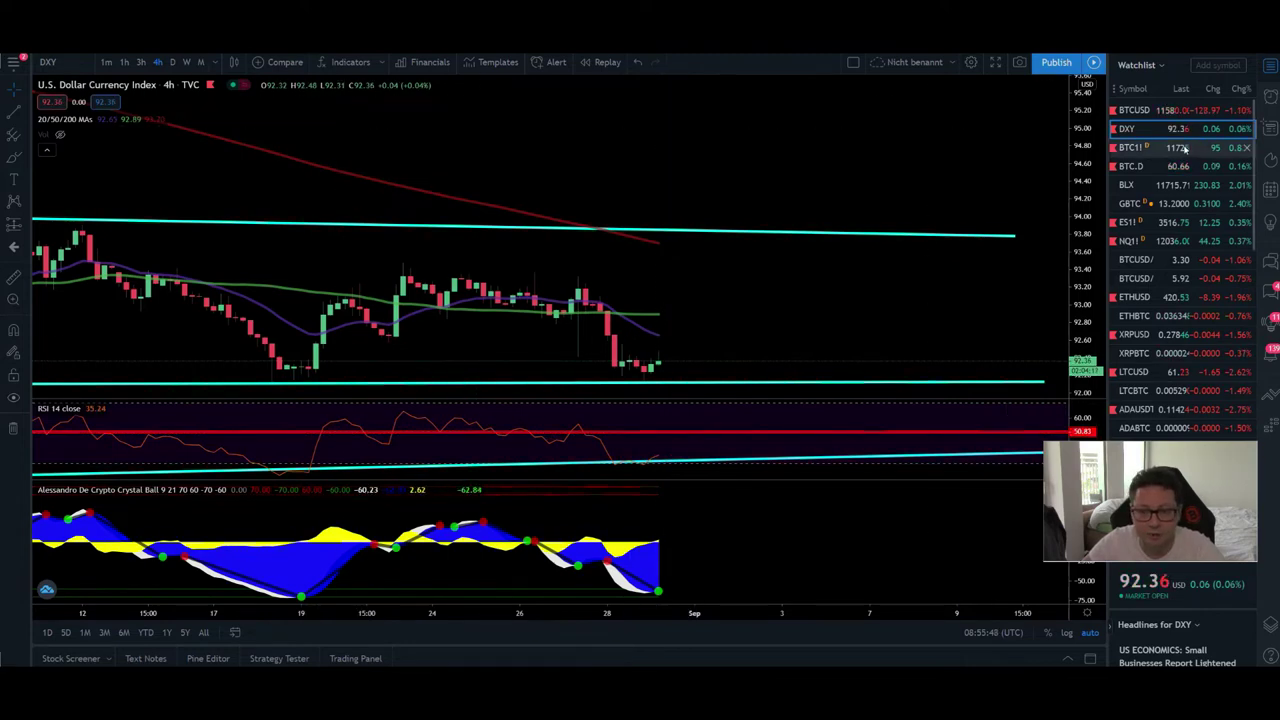
{"action": "left_click", "coordinate": [1130, 147]}
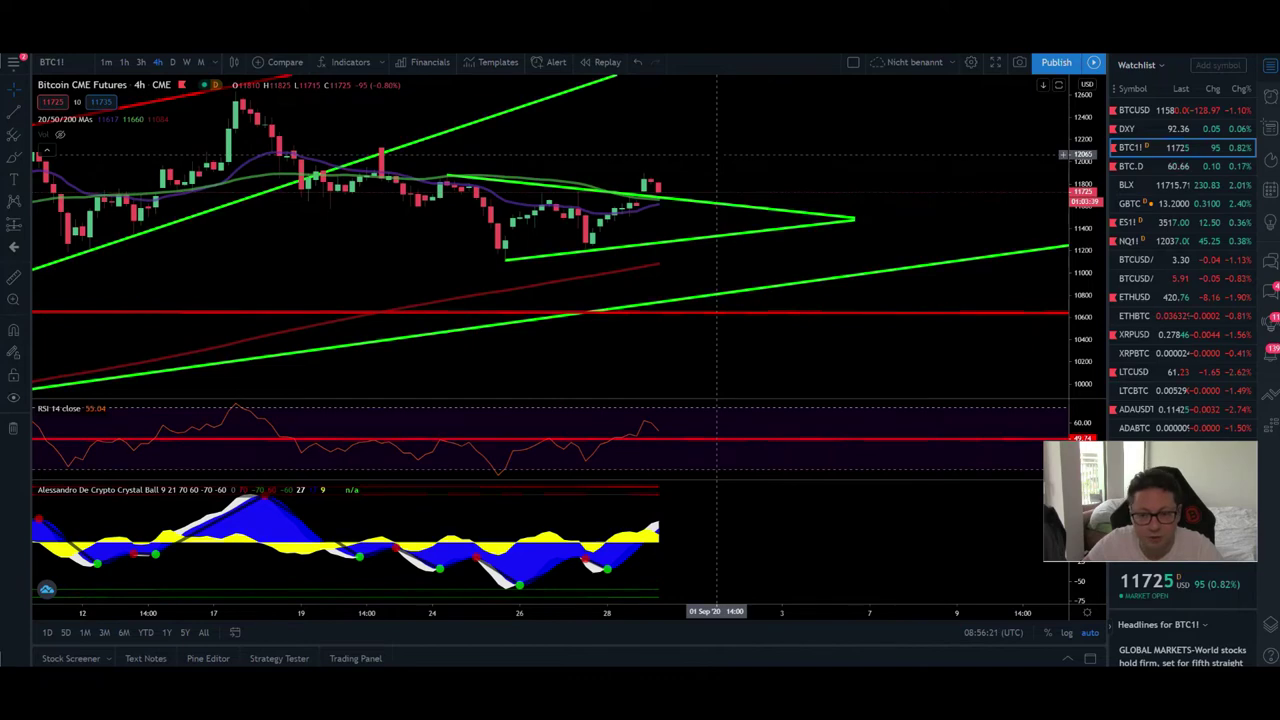
Step: Show BTCUSD on the daily interval and examine the latest candles around the green channel and red trend lines
{"action": "left_click", "coordinate": [1134, 110]}
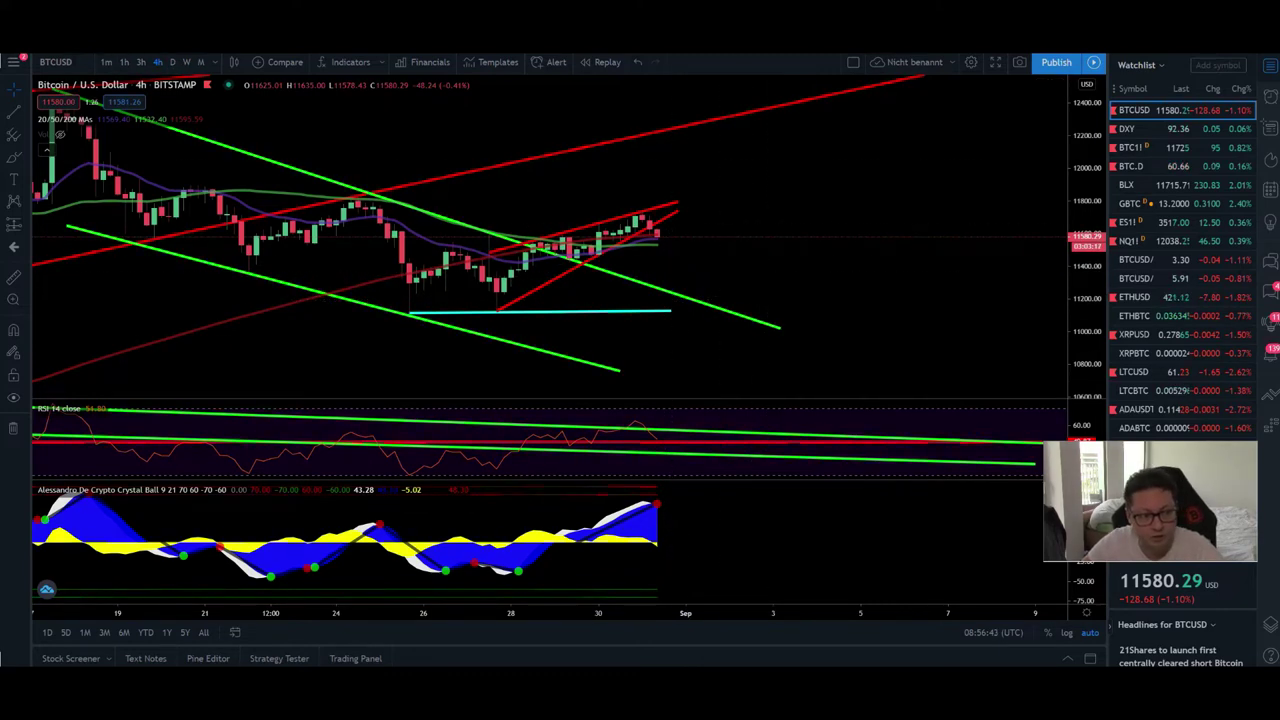
{"action": "left_click", "coordinate": [172, 62]}
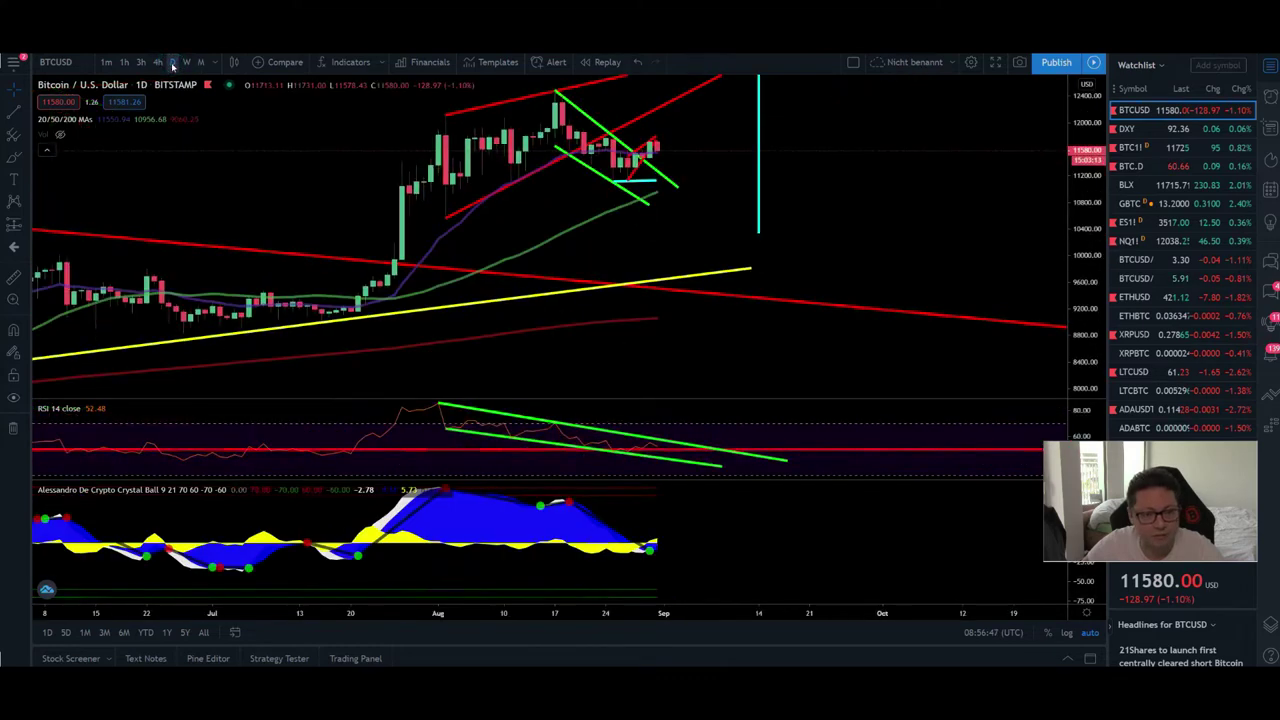
{"action": "scroll", "coordinate": [300, 268], "scroll_direction": "up", "scroll_amount": 3}
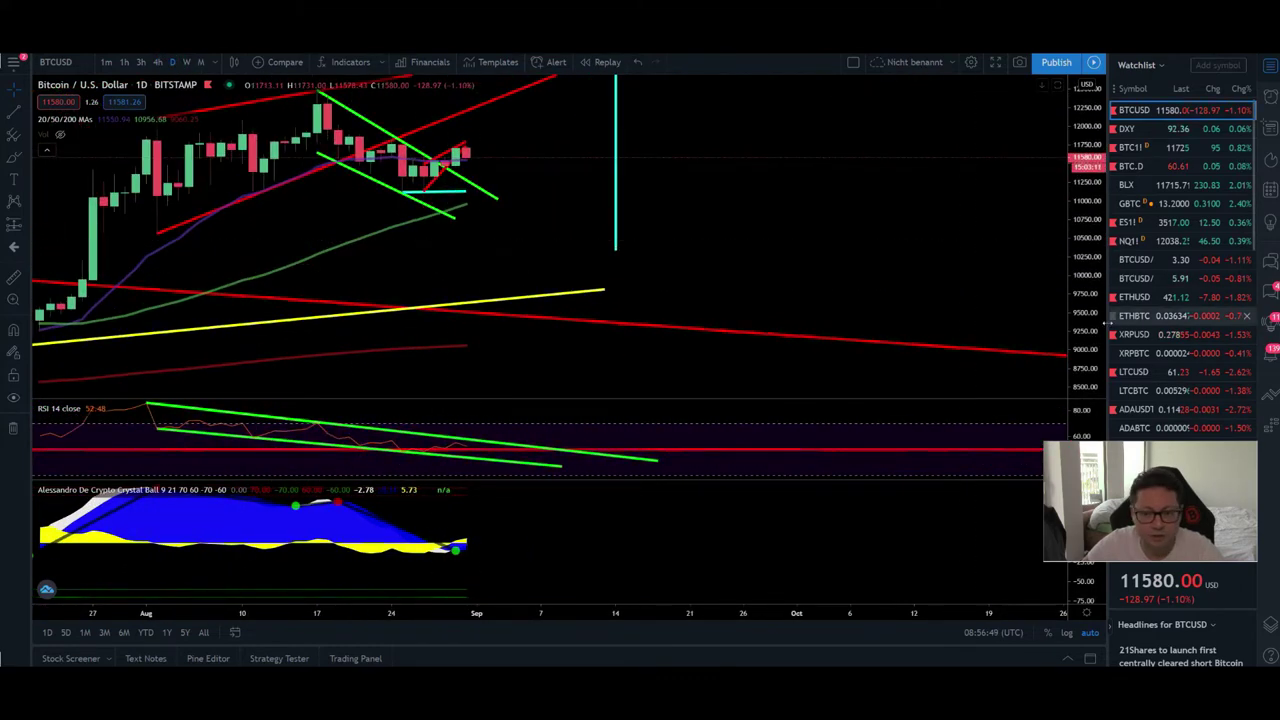
{"action": "scroll", "coordinate": [575, 250], "scroll_direction": "up", "scroll_amount": 3}
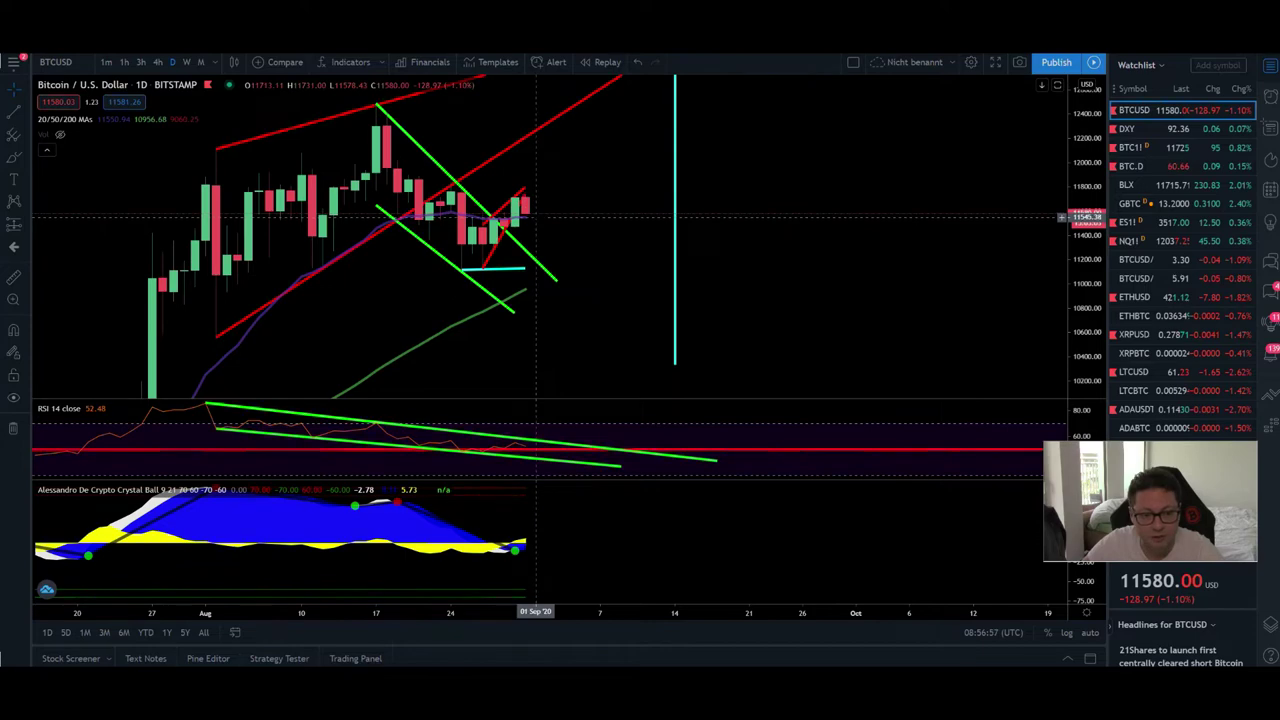
{"action": "scroll", "coordinate": [546, 216], "scroll_direction": "up", "scroll_amount": 2}
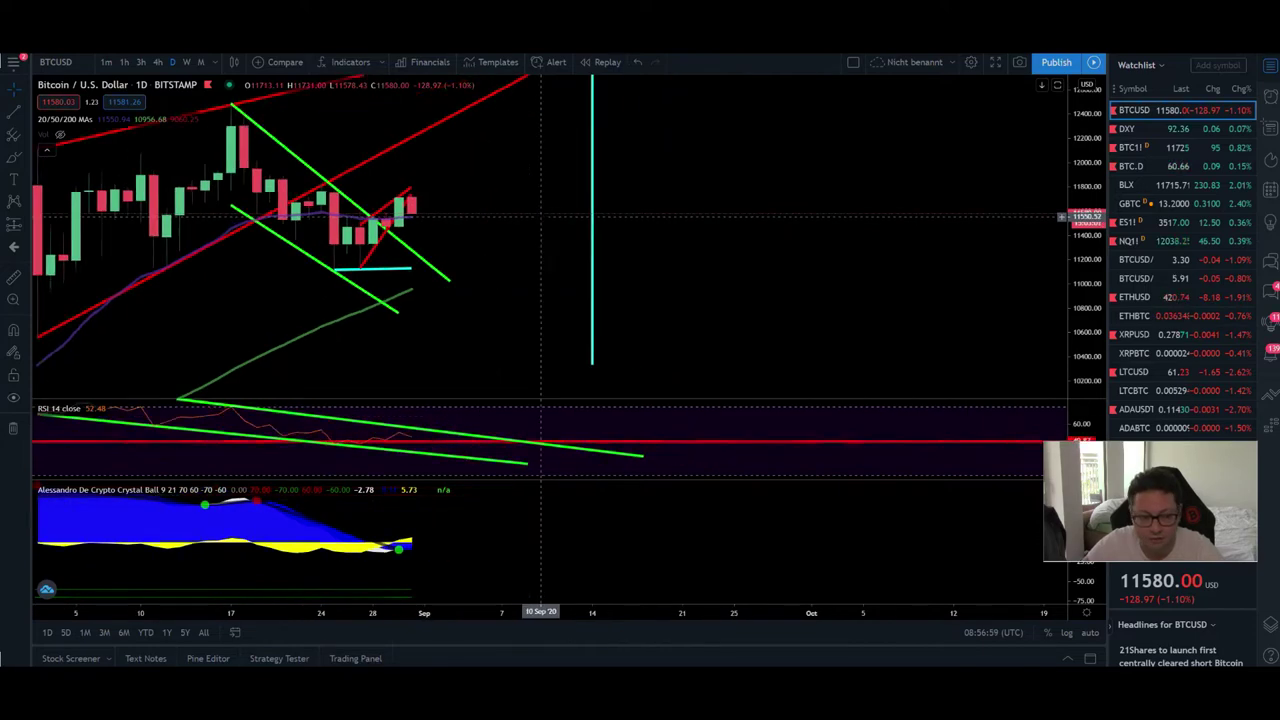
{"action": "left_click_drag", "start_coordinate": [446, 215], "coordinate": [601, 245]}
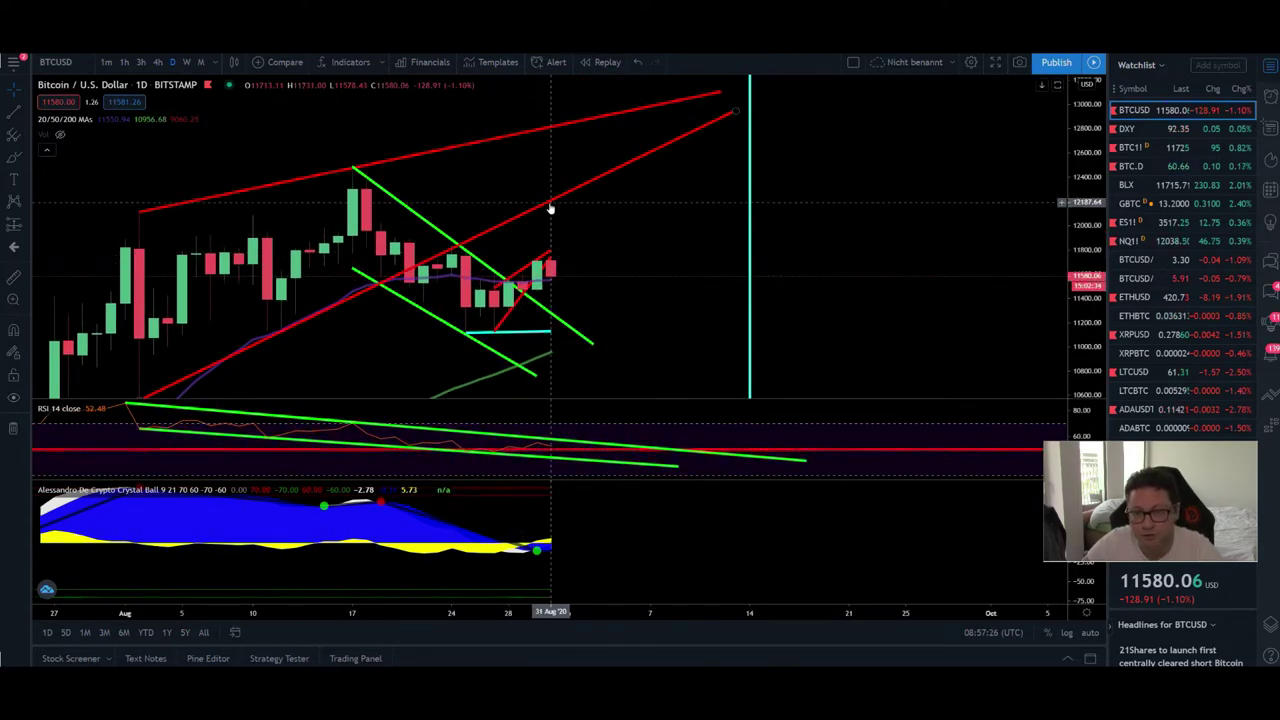
{"action": "left_click_drag", "start_coordinate": [594, 340], "coordinate": [600, 291]}
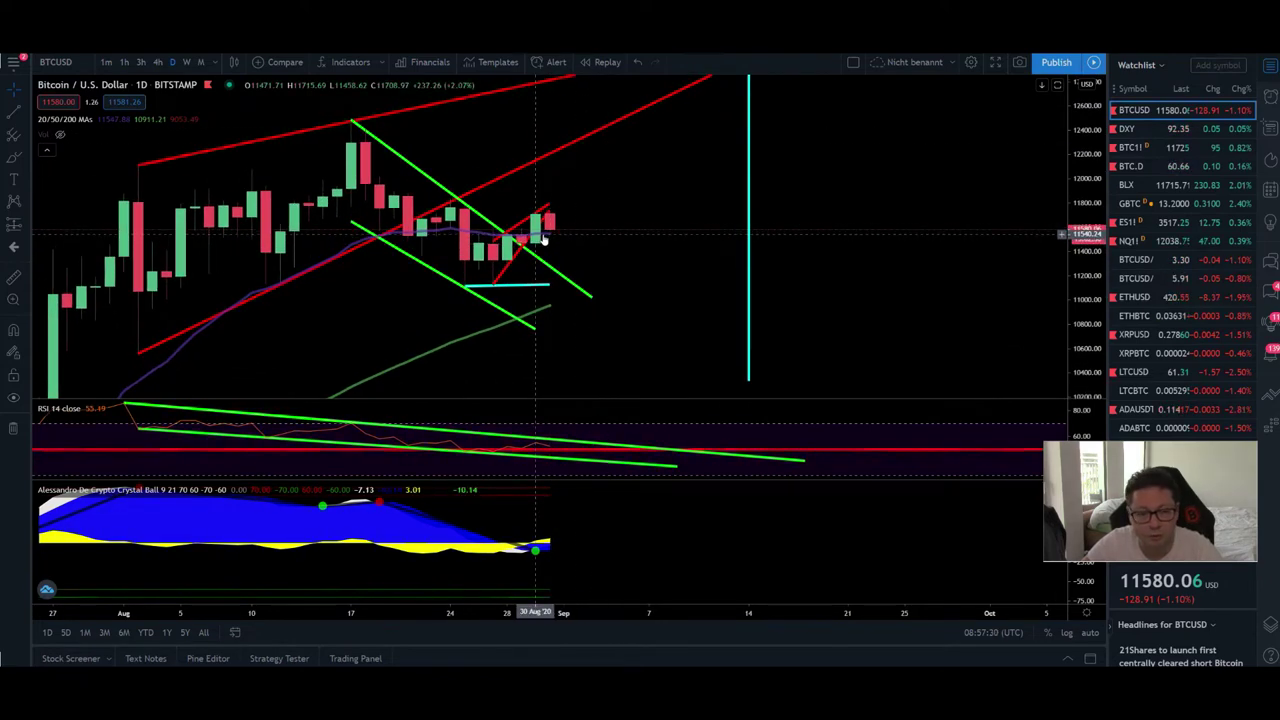
{"action": "left_click_drag", "start_coordinate": [547, 238], "coordinate": [572, 205]}
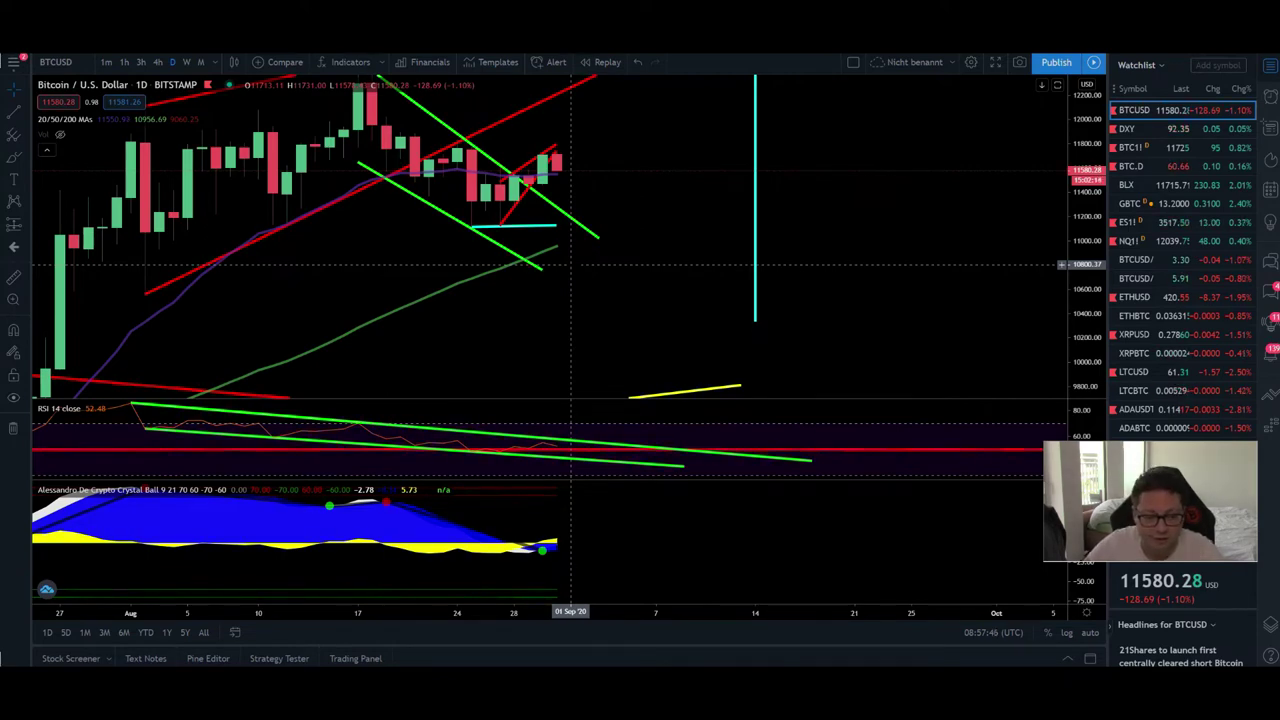
Step: Review the daily chart of Bitcoin CME Futures (BTC1!)
{"action": "left_click", "coordinate": [1173, 148]}
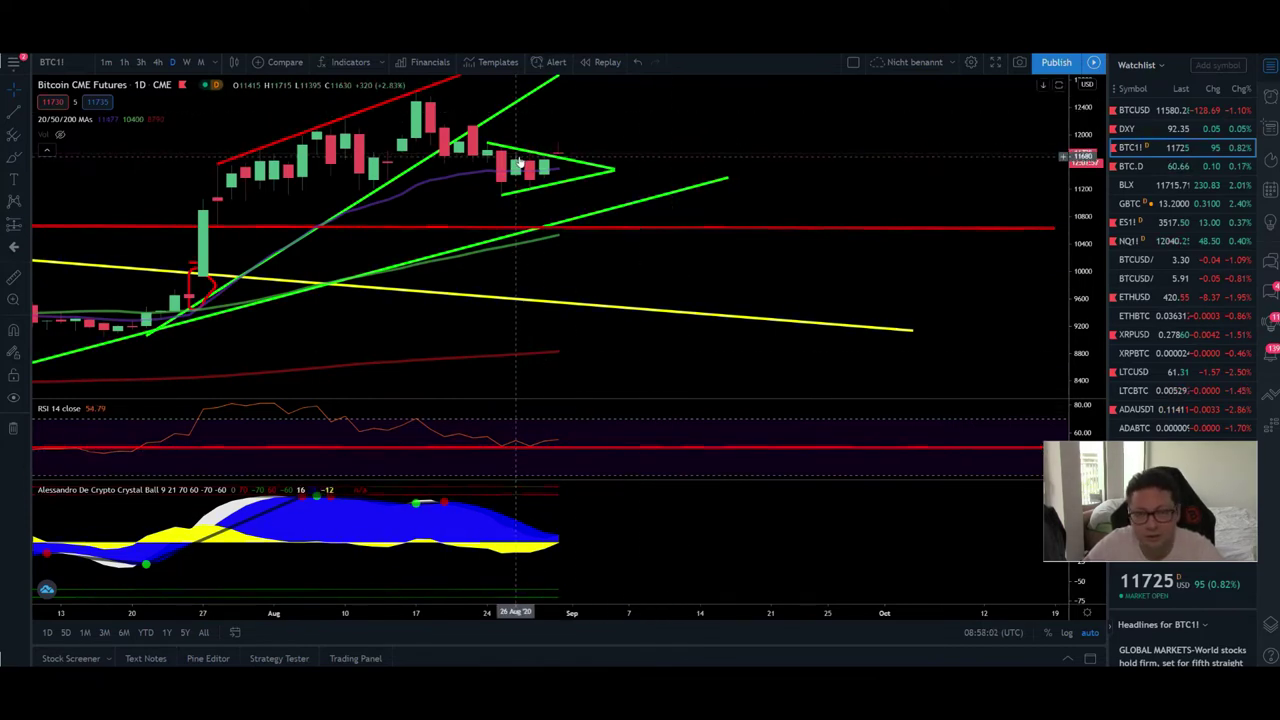
Step: Review the daily chart of the U.S. Dollar Currency Index (DXY) over a wider date range, and return to the BTCUSD daily chart
{"action": "left_click", "coordinate": [1192, 130]}
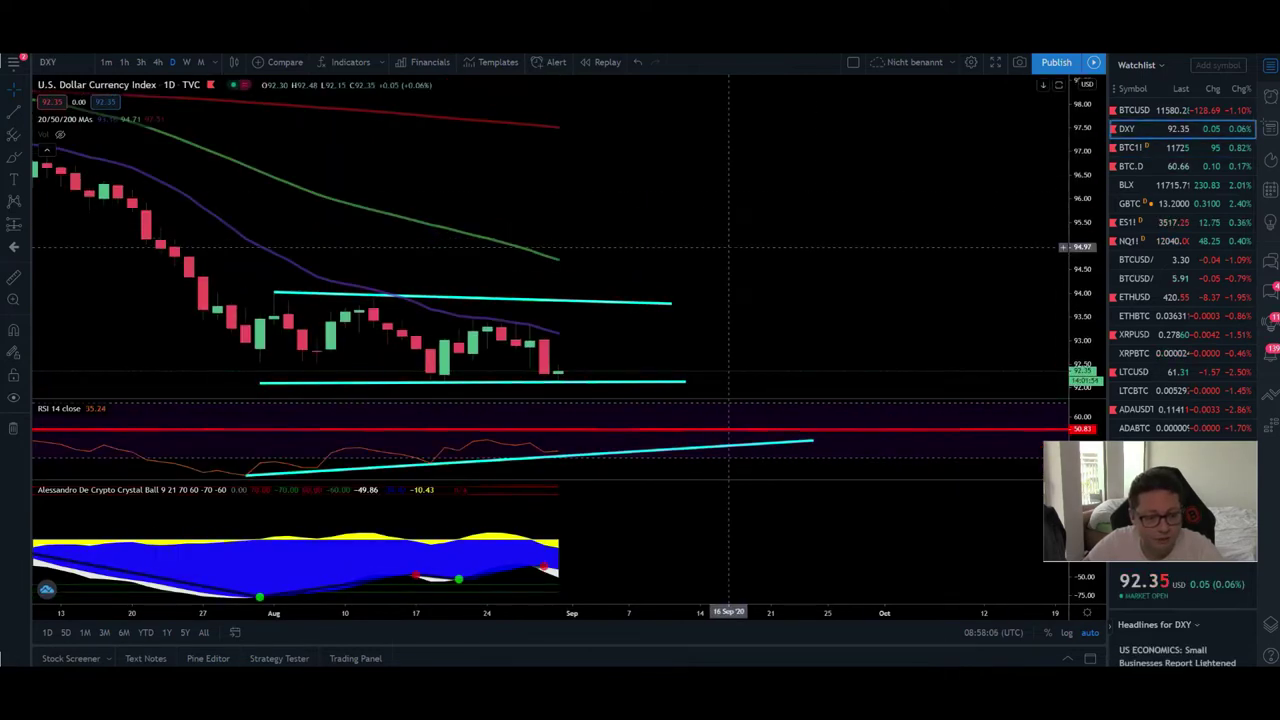
{"action": "scroll", "coordinate": [700, 287], "scroll_direction": "down", "scroll_amount": 3}
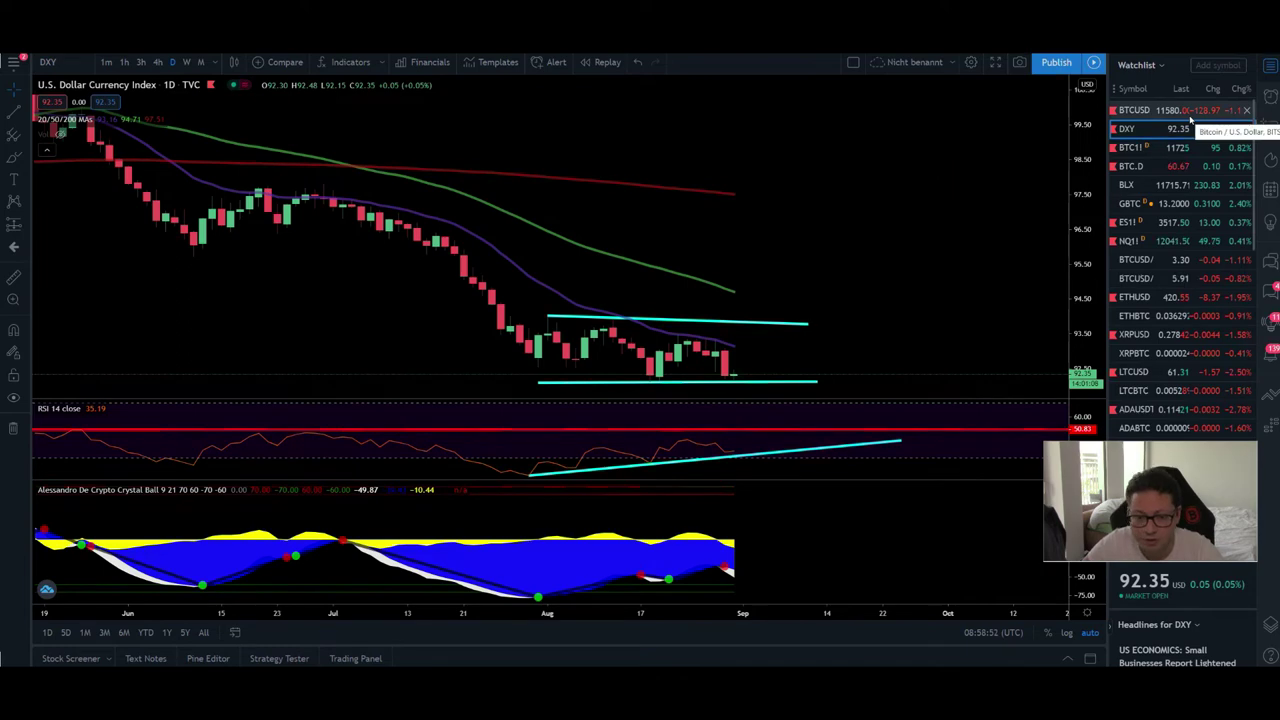
{"action": "left_click", "coordinate": [1189, 112]}
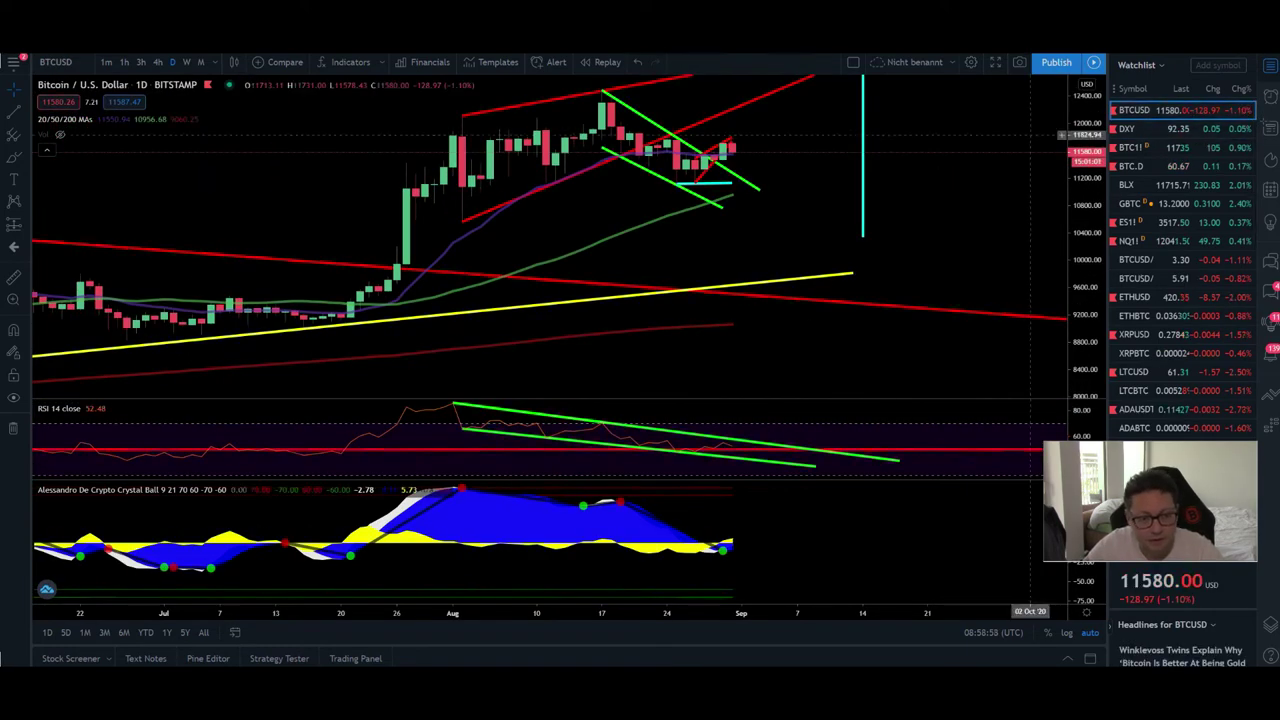
Step: Switch to the YouTube video page and highlight the BITYARD bonus line, followed by the Discord Trading Chat line, in the description
{"action": "key", "text": "ctrl+Tab"}
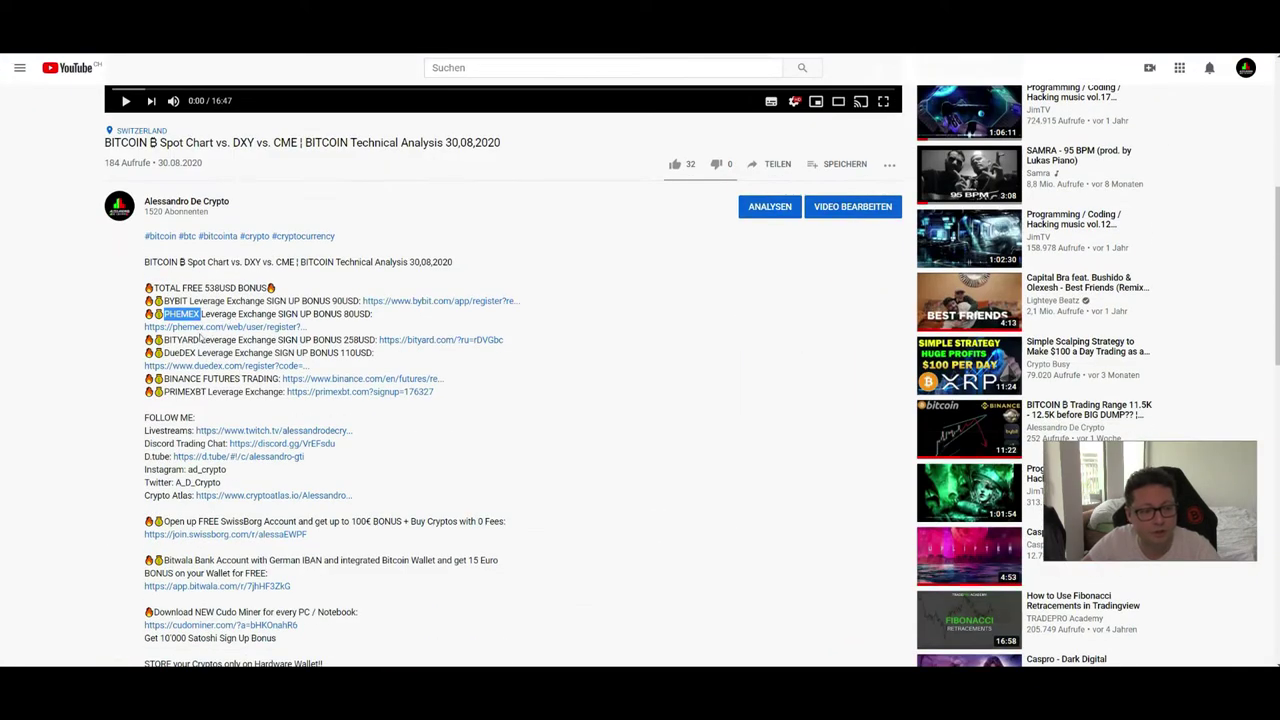
{"action": "triple_click", "coordinate": [195, 338]}
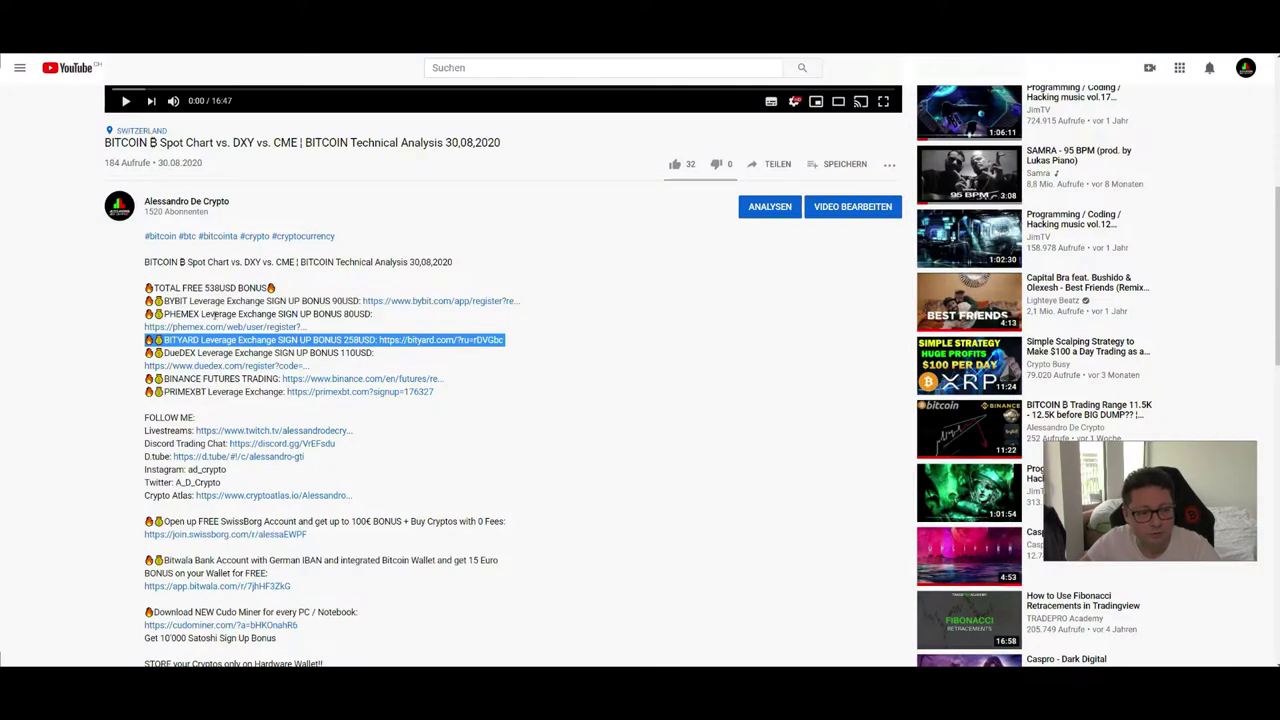
{"action": "scroll", "coordinate": [214, 316], "scroll_direction": "down", "scroll_amount": 2}
{"action": "left_click_drag", "start_coordinate": [145, 319], "coordinate": [338, 320]}
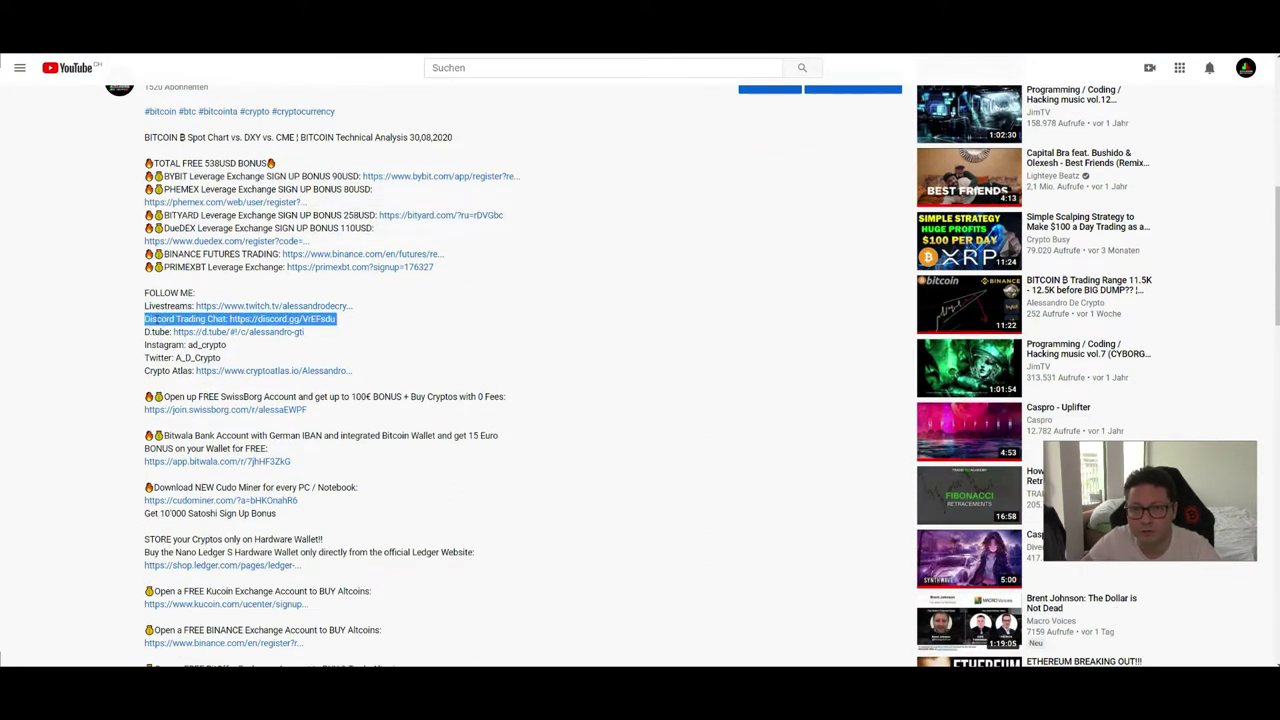
{"action": "scroll", "coordinate": [163, 322], "scroll_direction": "up", "scroll_amount": 5}
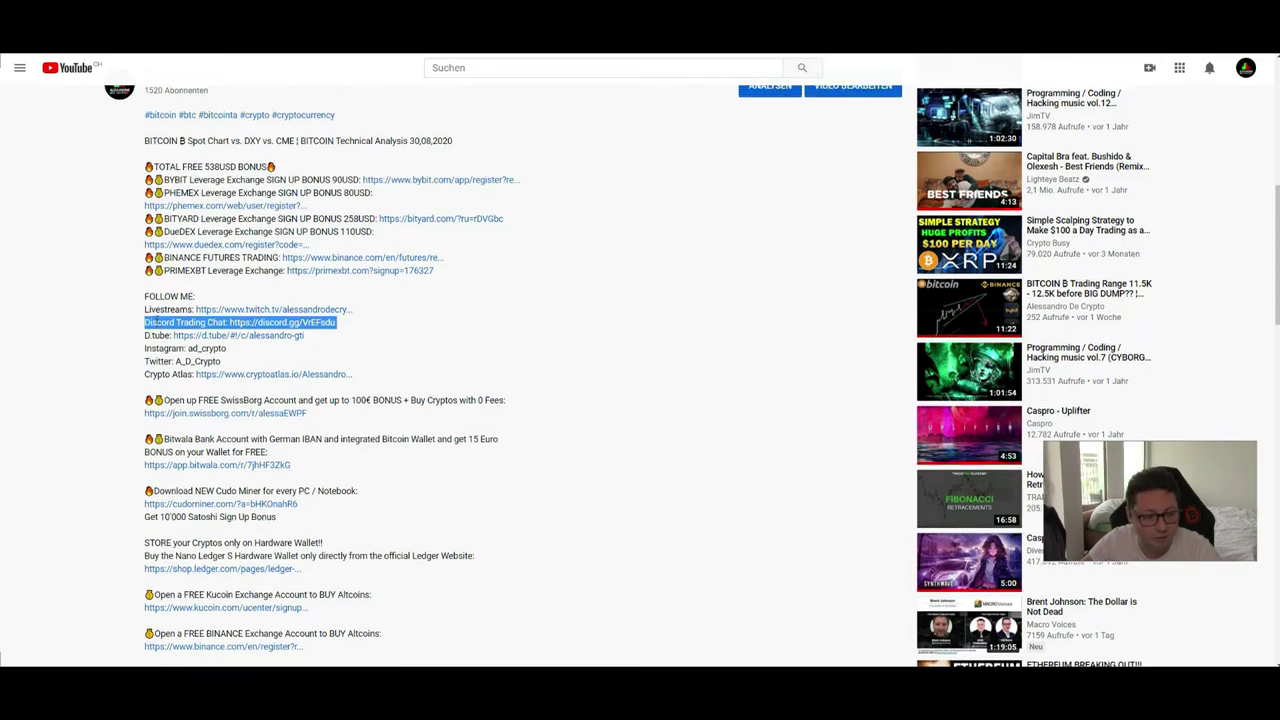
Step: Bring up the Discord Testchannel pop-out, position it over the YouTube video and examine the two BTCUSDT charts in the shared screen
{"action": "mouse_move", "coordinate": [357, 665]}
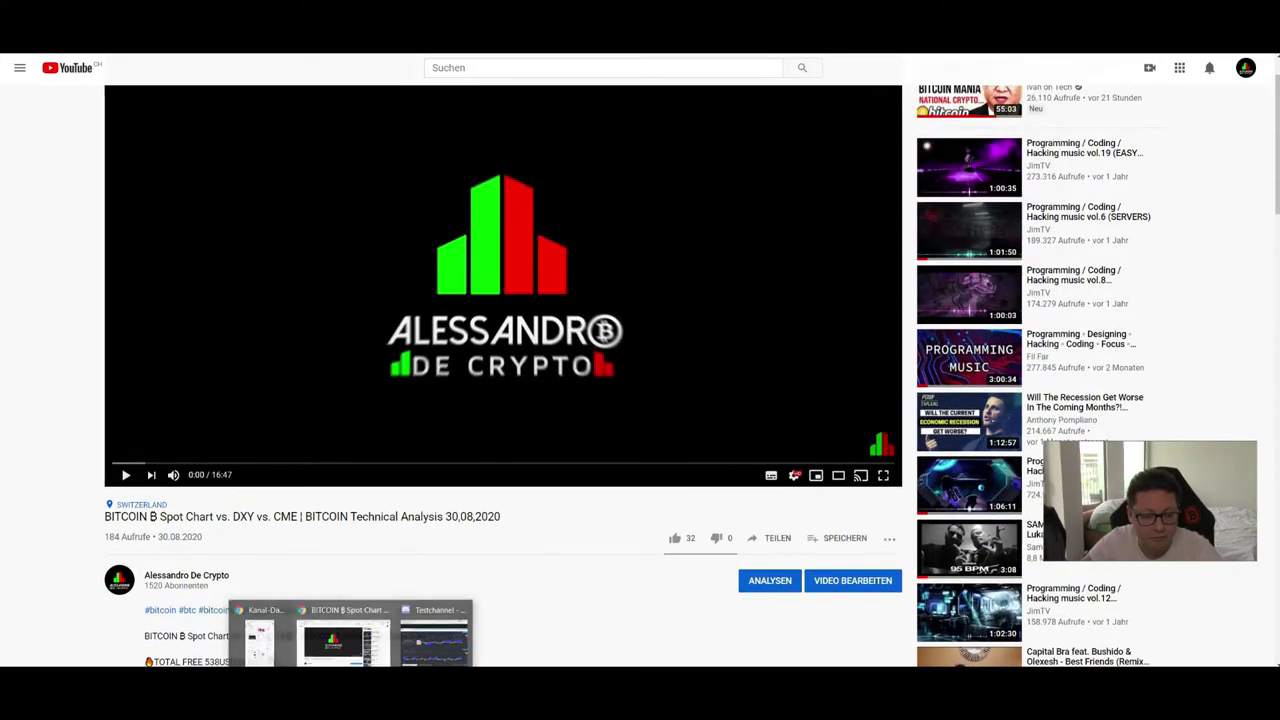
{"action": "left_click", "coordinate": [436, 650]}
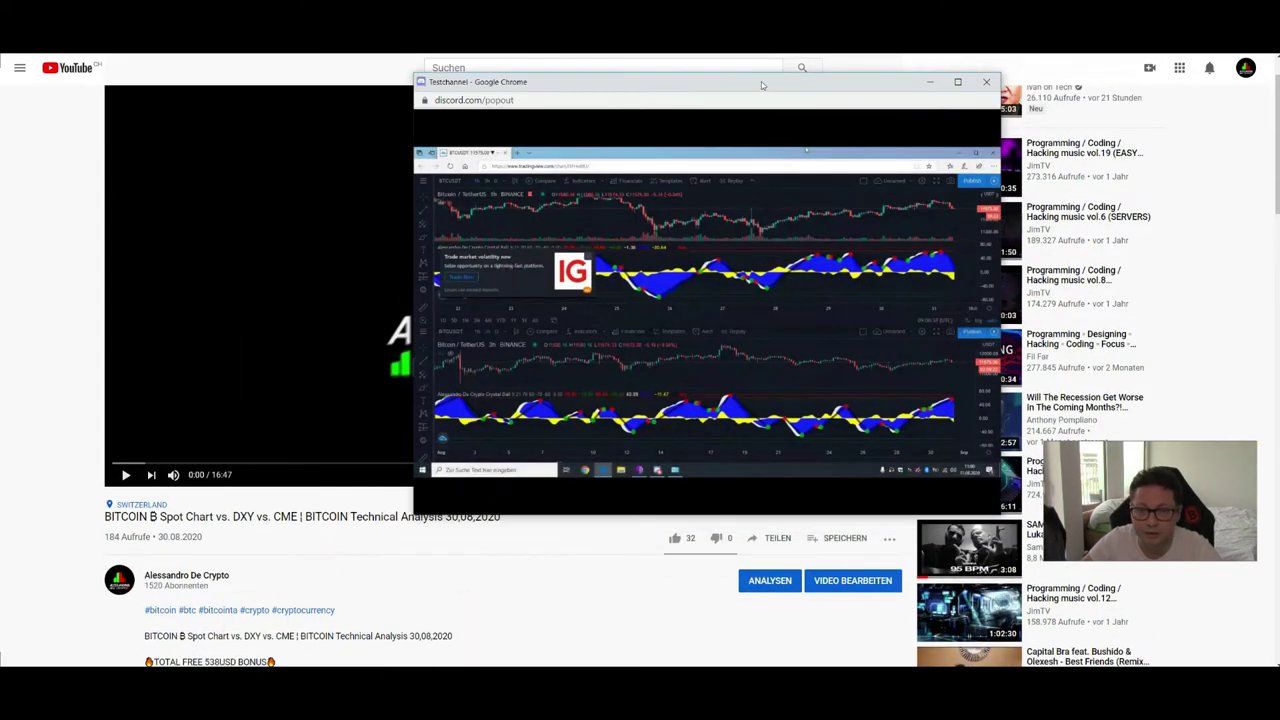
{"action": "left_click_drag", "start_coordinate": [761, 85], "coordinate": [643, 87]}
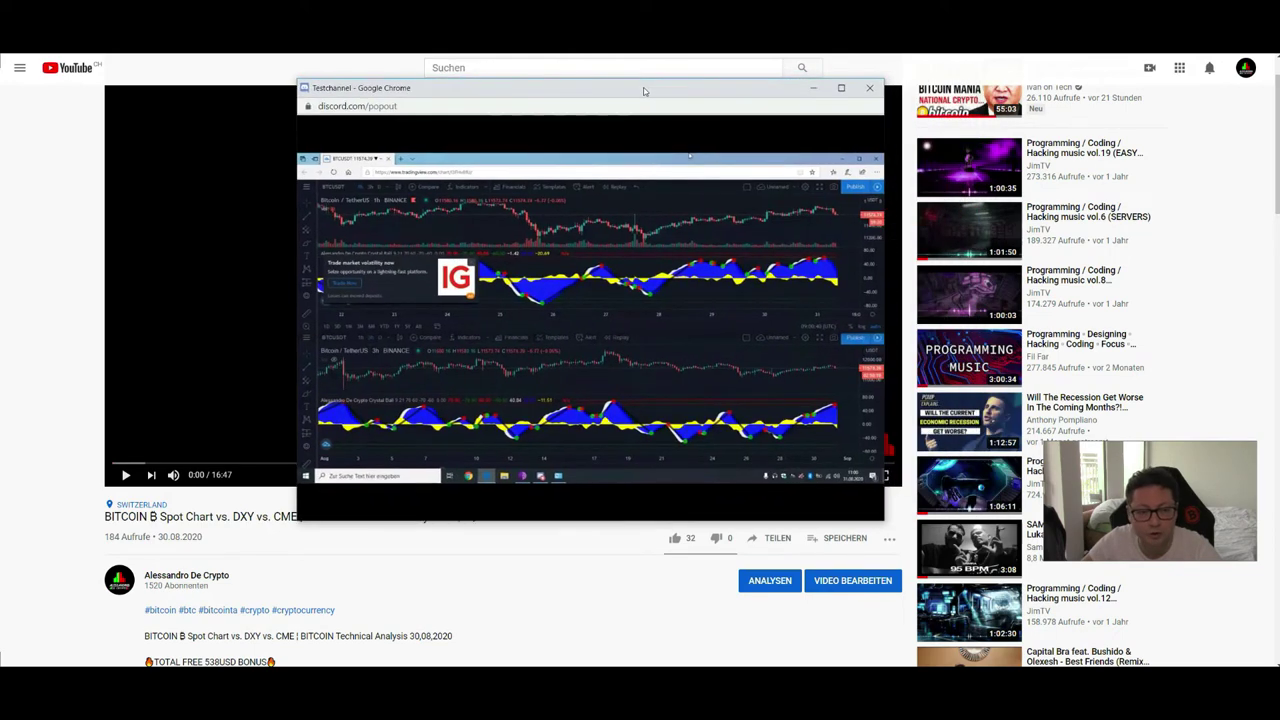
{"action": "mouse_move", "coordinate": [617, 249]}
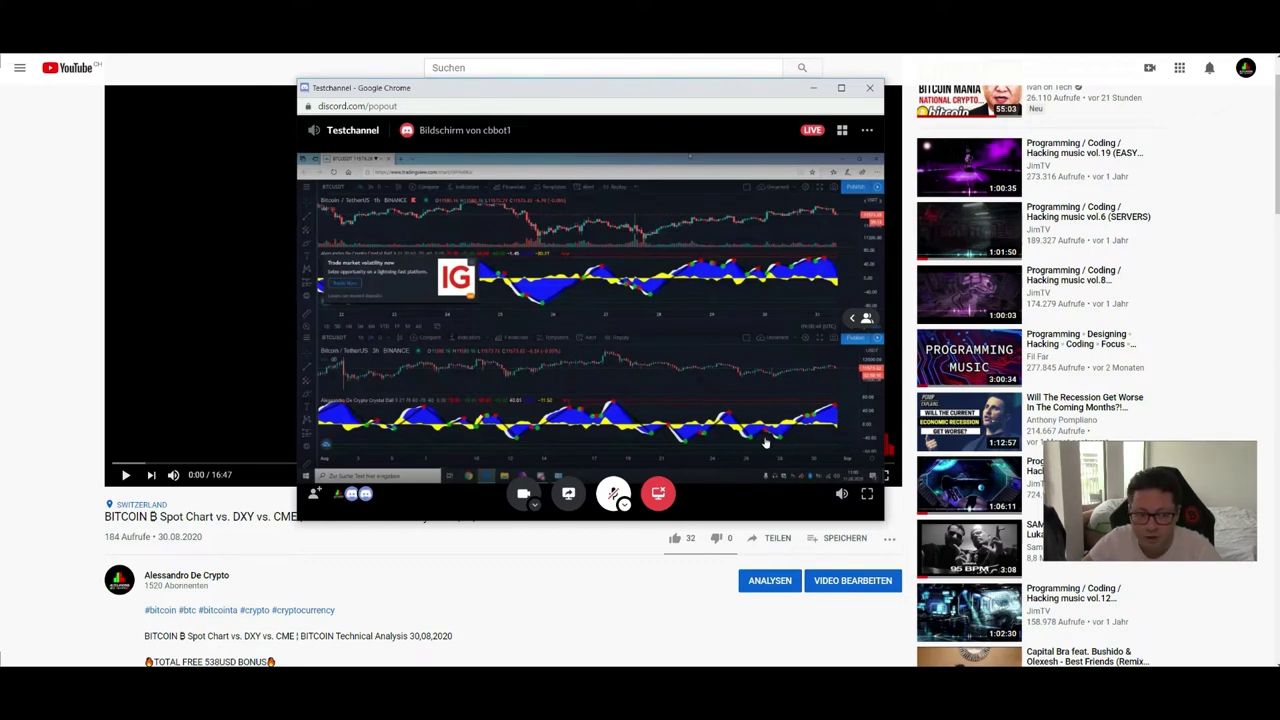
{"action": "left_click_drag", "start_coordinate": [605, 89], "coordinate": [557, 91]}
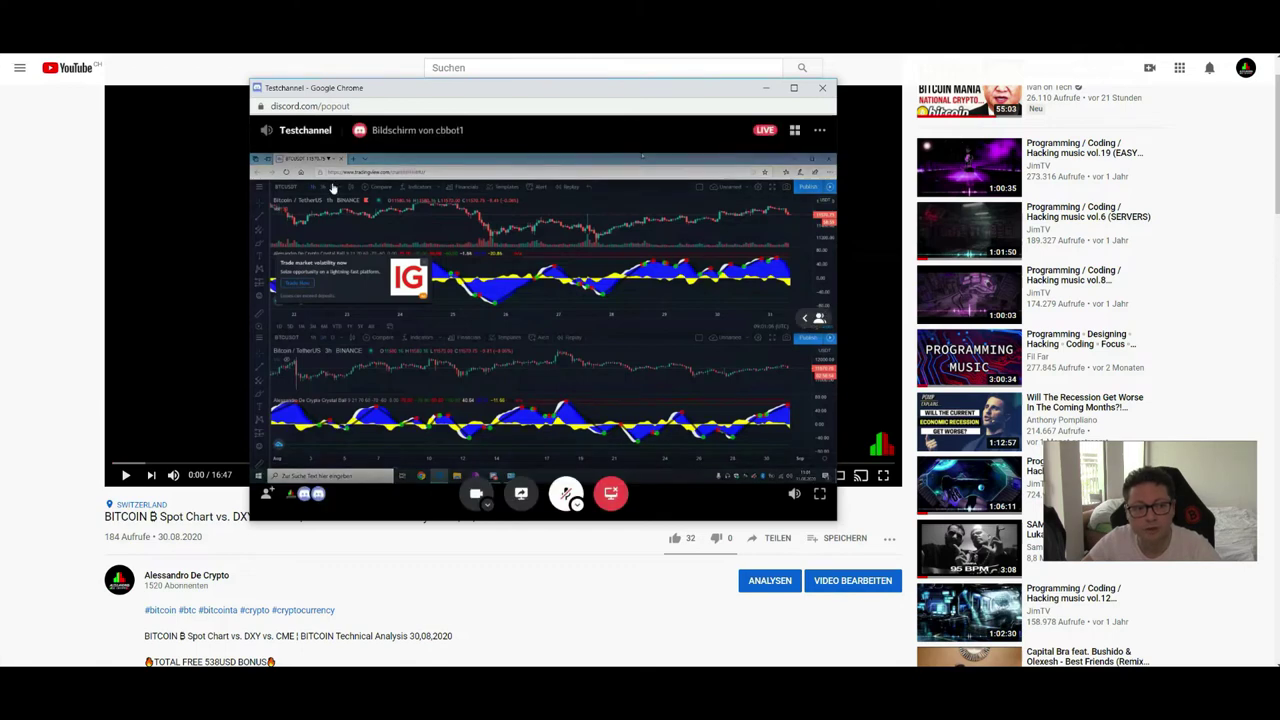
{"action": "mouse_move", "coordinate": [650, 228]}
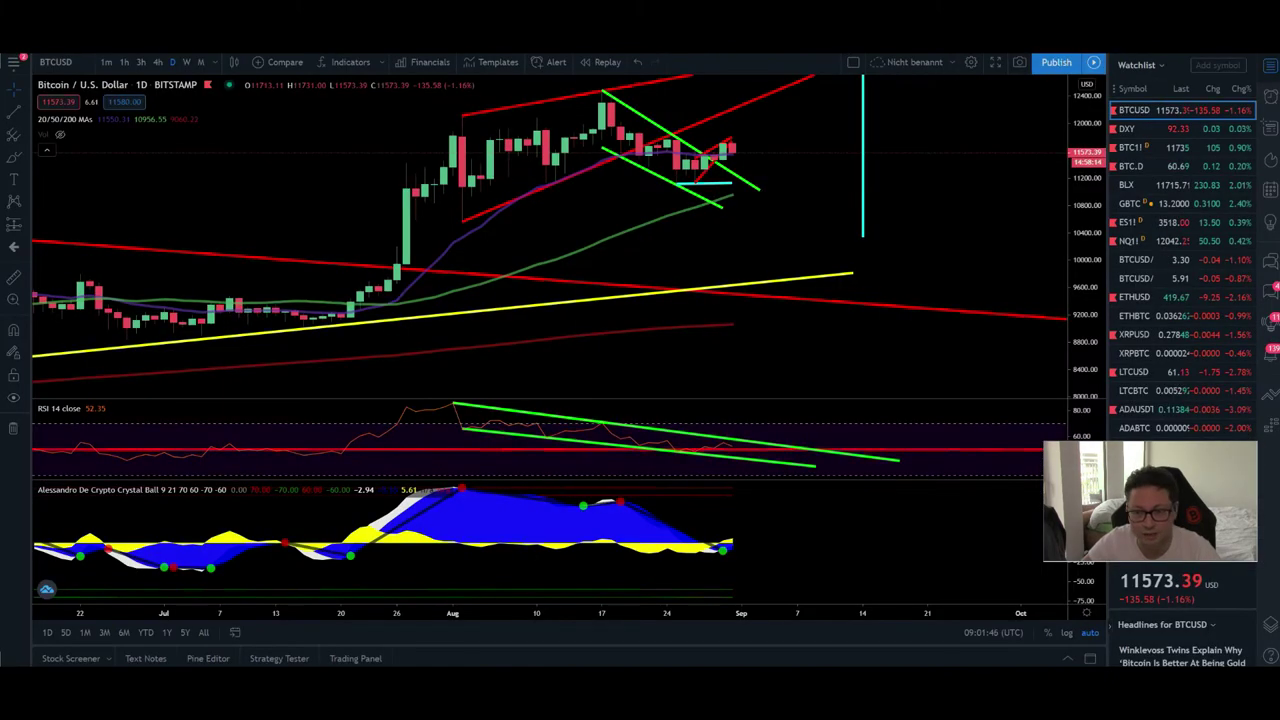
Step: In TradingView, compare BTCUSD and DXY on the 3-hour interval, ending on the BTCUSD chart
{"action": "left_click", "coordinate": [141, 62]}
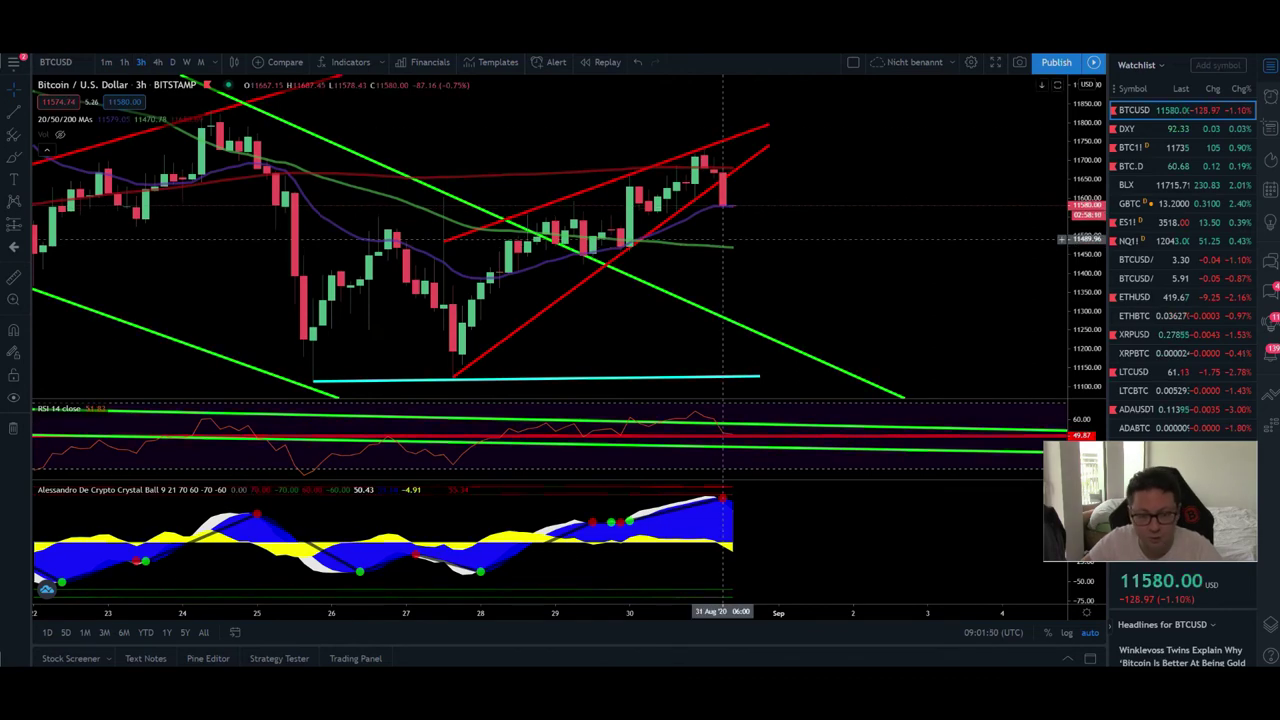
{"action": "left_click", "coordinate": [1175, 129]}
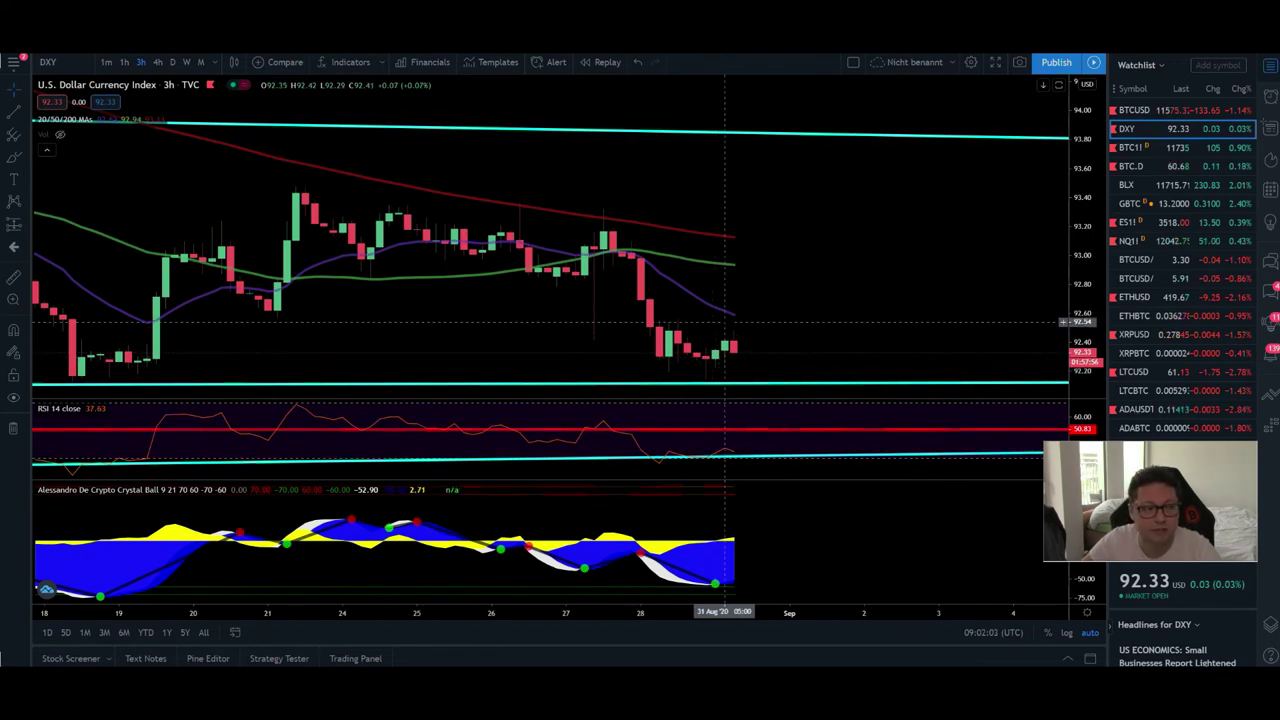
{"action": "left_click", "coordinate": [1193, 116]}
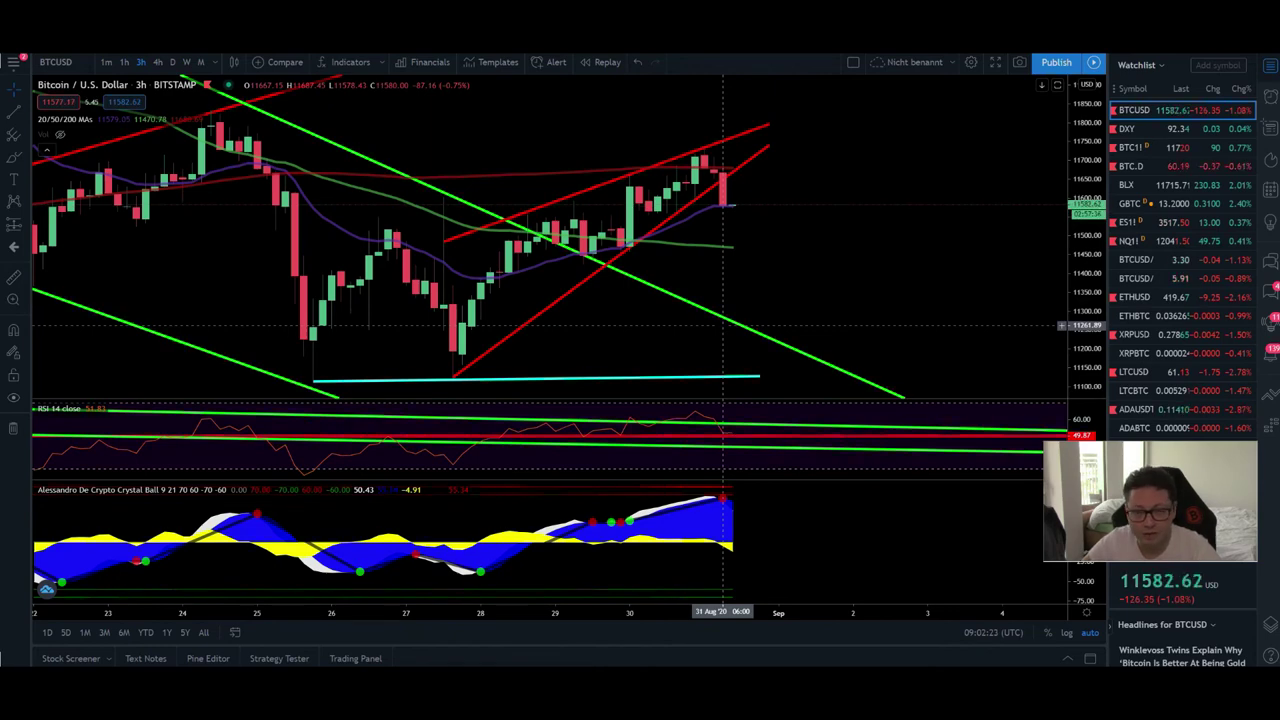
Step: Switch back to the YouTube page and show the top of the Bitcoin technical analysis video page
{"action": "key", "text": "alt+Tab"}
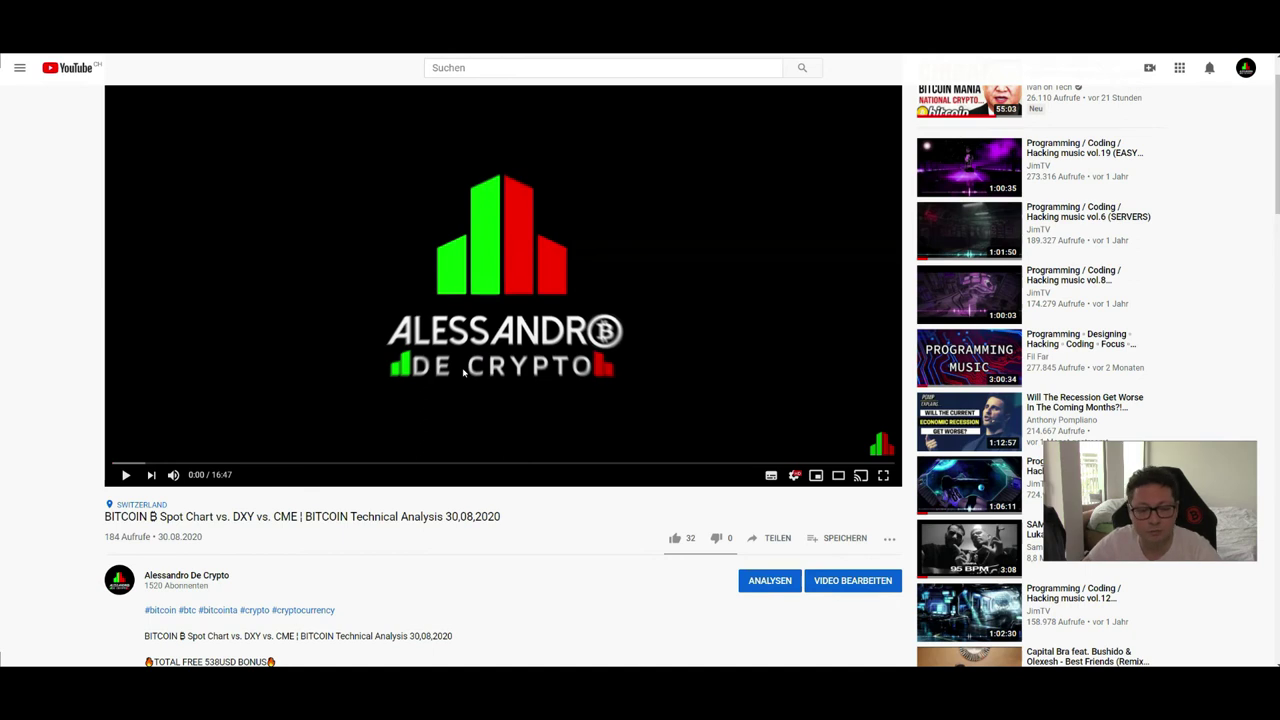
{"action": "scroll", "coordinate": [463, 372], "scroll_direction": "up", "scroll_amount": 2}
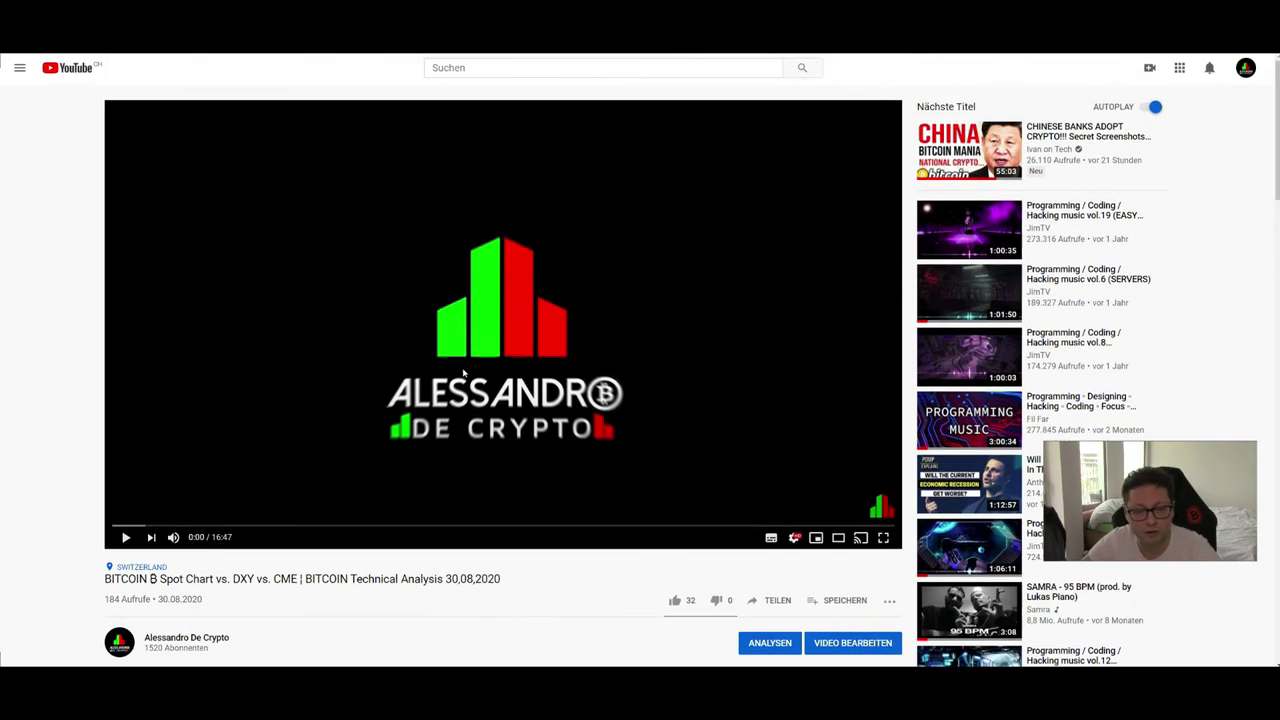